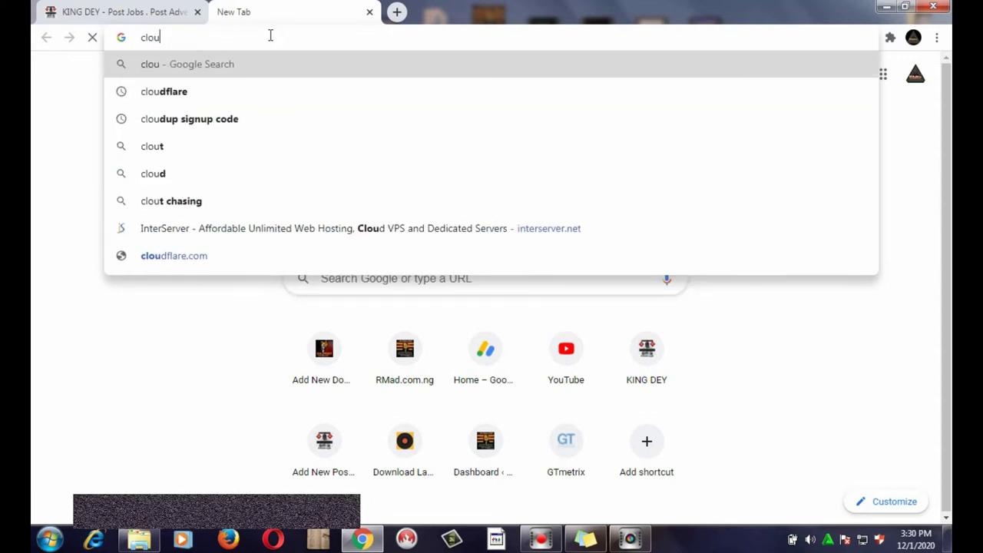
# - Load cloudflare.com in the new Chrome tab
pyautogui.write('d')
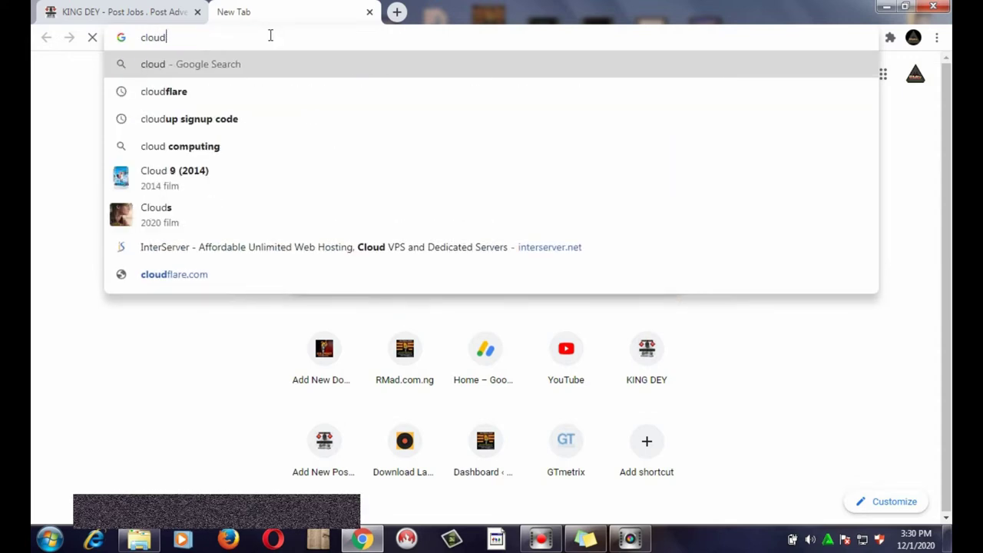
pyautogui.write('fl')
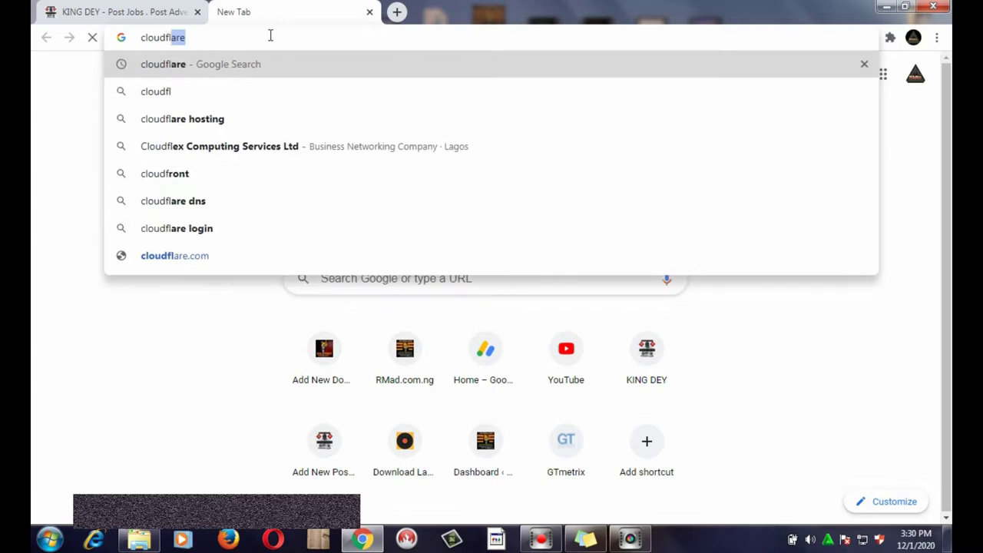
pyautogui.write('are')
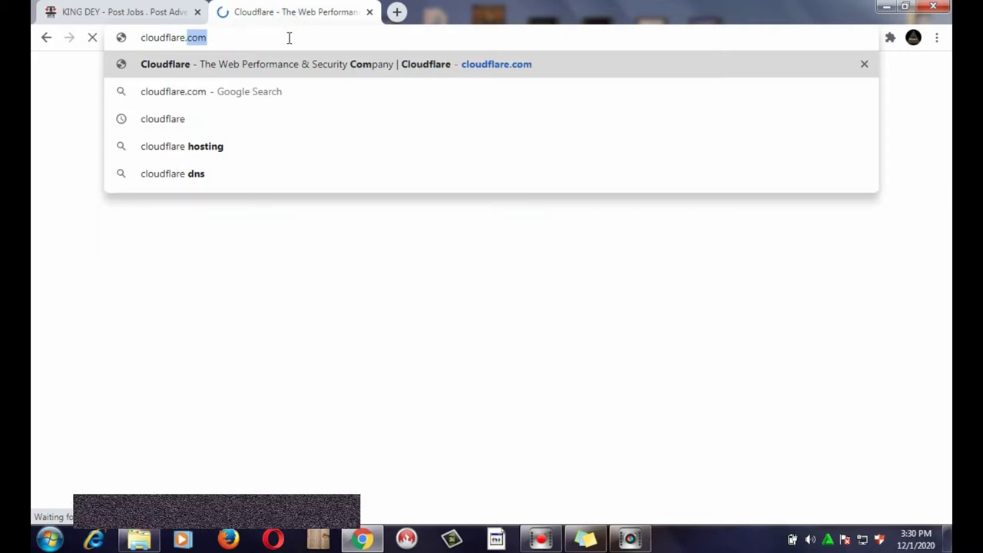
pyautogui.write('..com')
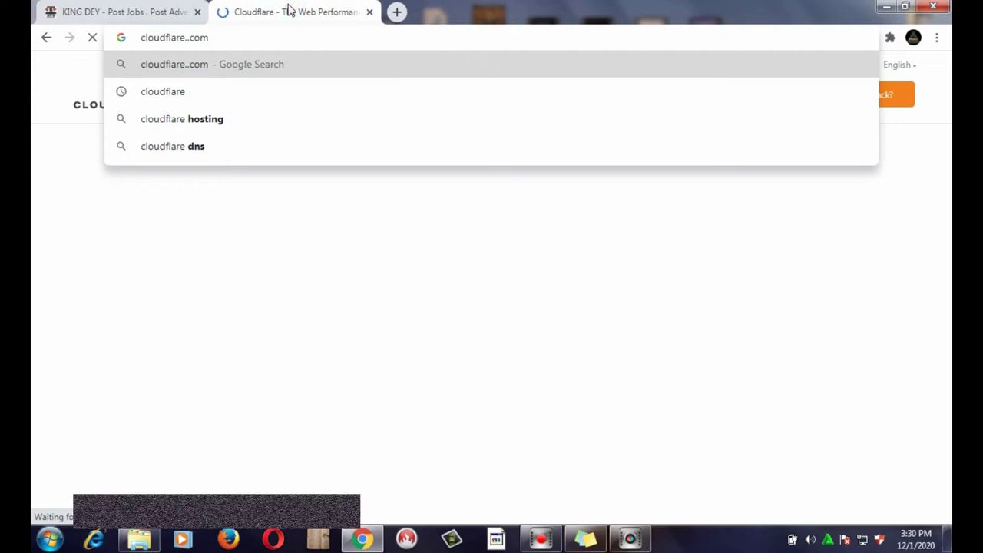
pyautogui.press('Escape')
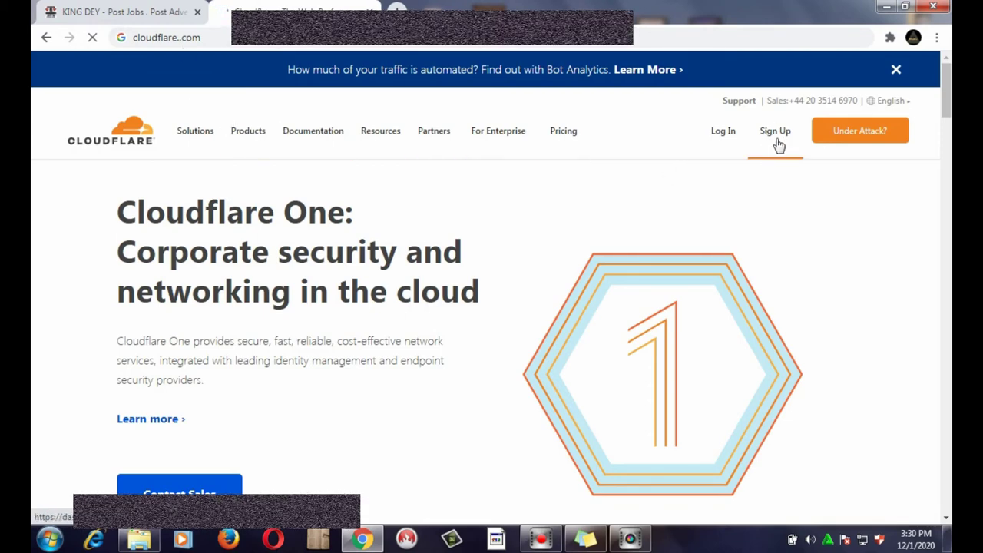
# - Open the Cloudflare login page and enter the account email address
pyautogui.click(727, 138)
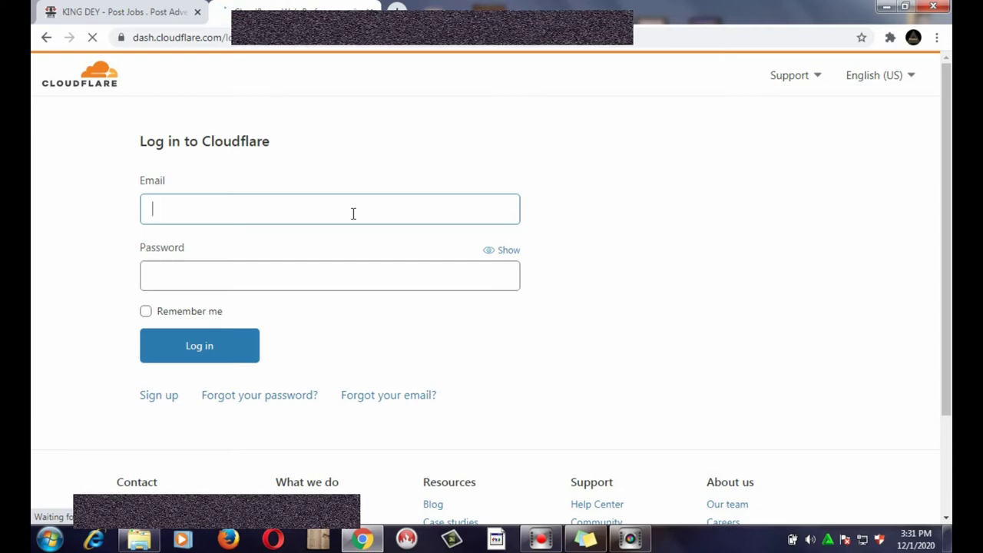
pyautogui.write('ea')
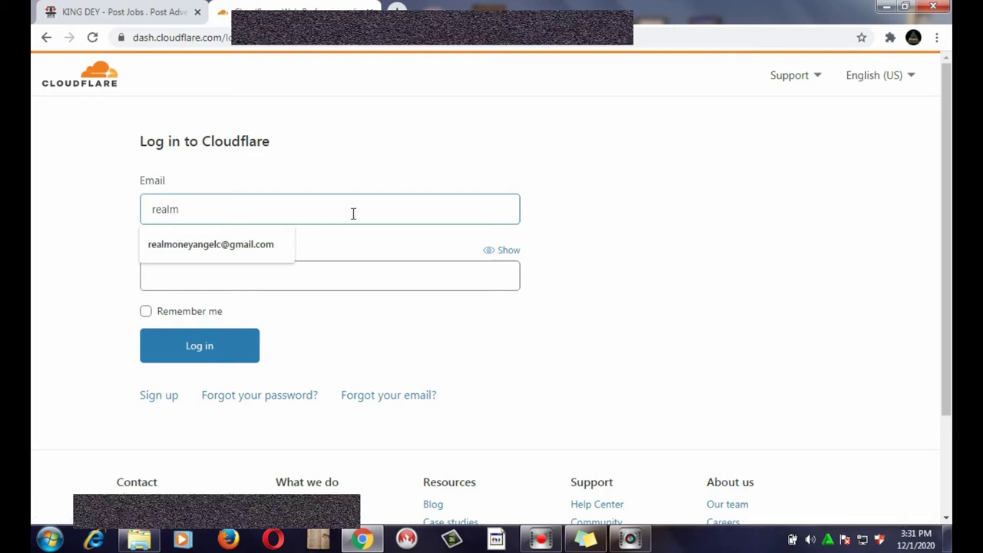
pyautogui.write('lmo')
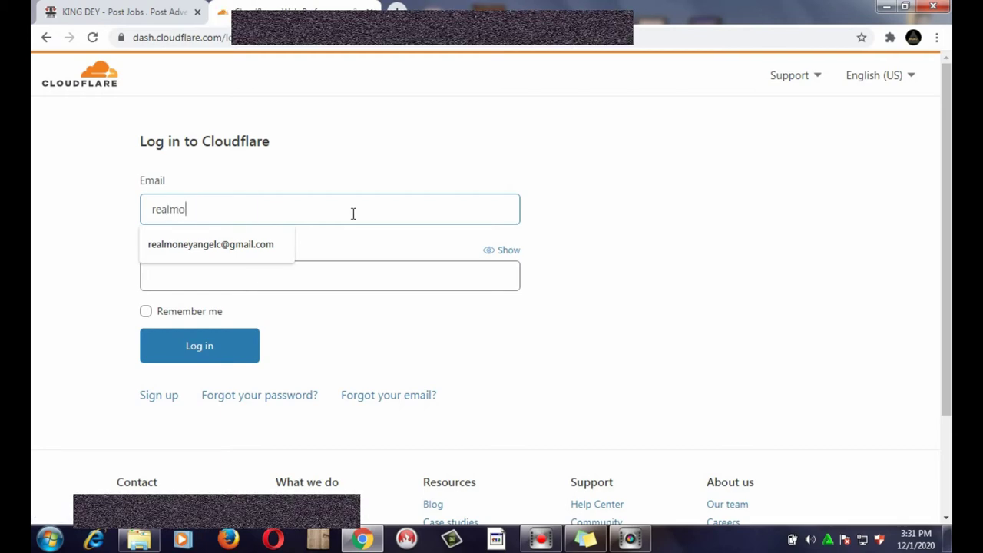
pyautogui.write('ney')
pyautogui.press('Escape')
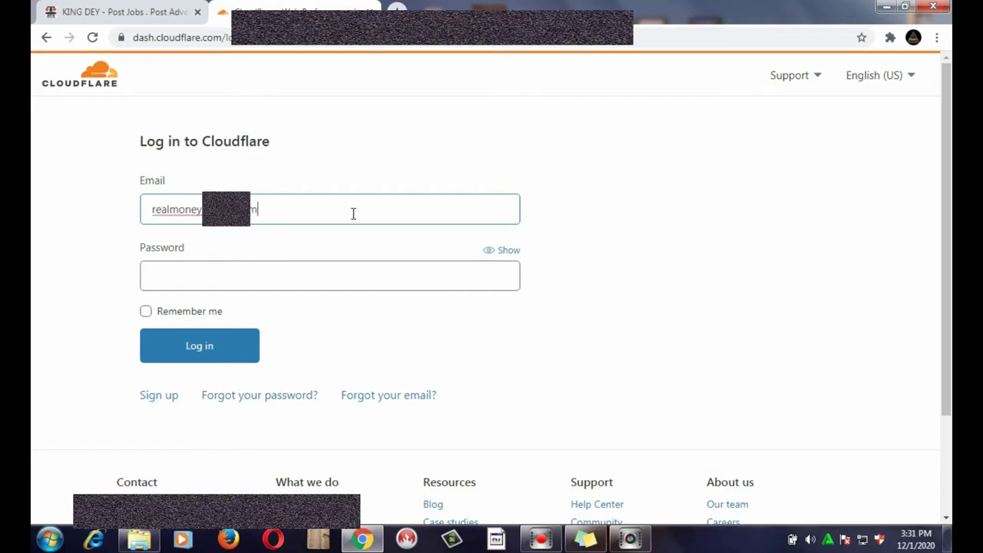
pyautogui.write('.com')
# - Enter the account password, tick Remember me, and log in
pyautogui.click(244, 284)
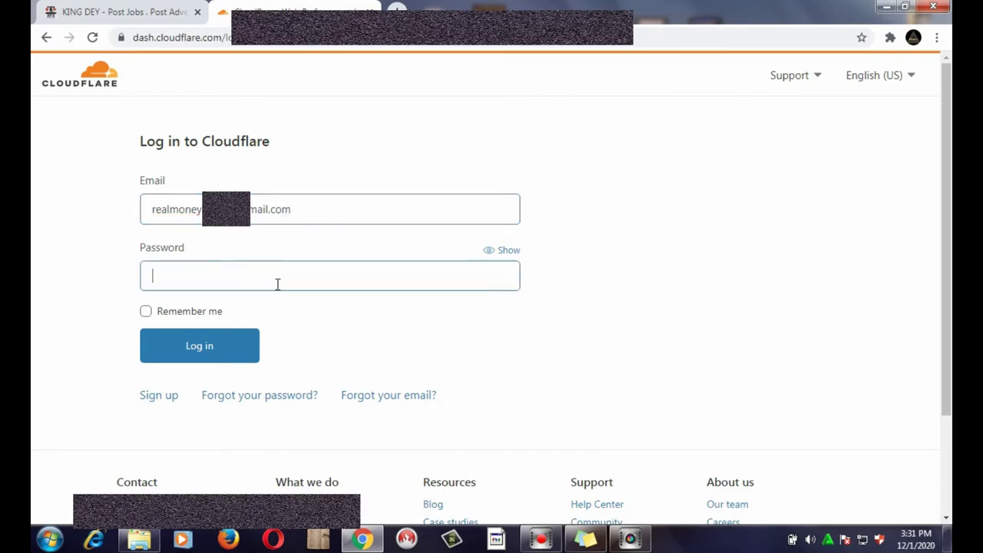
pyautogui.click(502, 251)
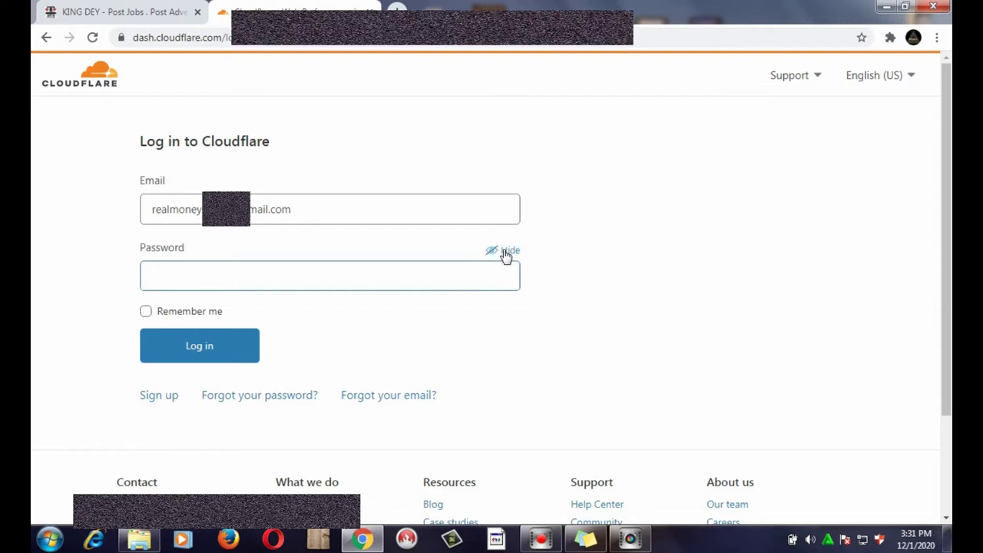
pyautogui.click(508, 253)
pyautogui.click(486, 251)
pyautogui.click(505, 251)
pyautogui.click(278, 276)
pyautogui.press('BackSpace')
pyautogui.write('••••••••••')
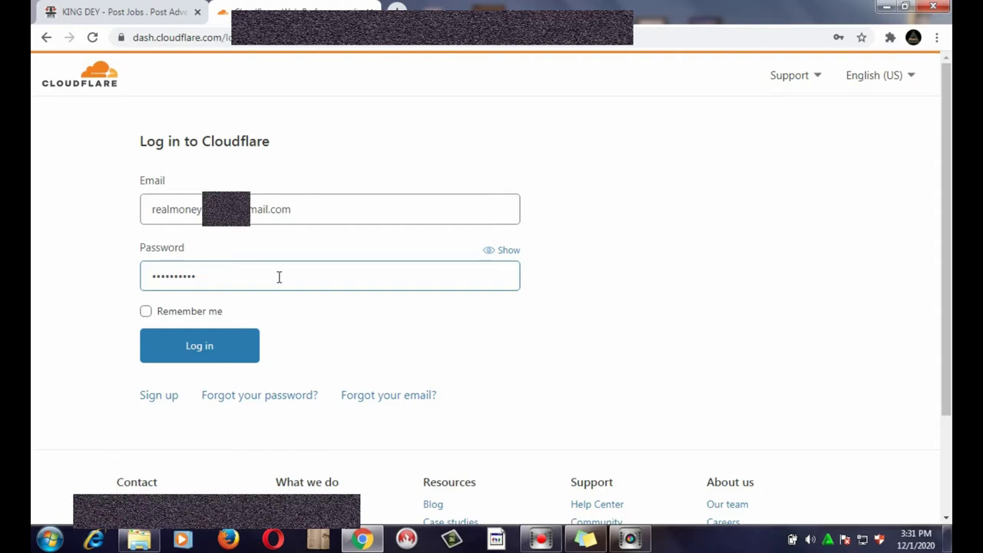
pyautogui.click(147, 313)
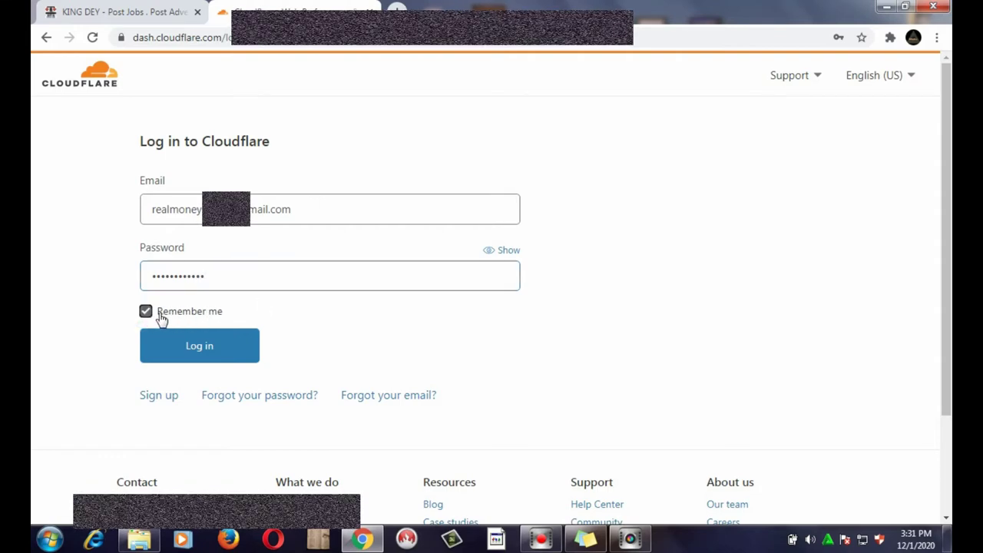
pyautogui.click(192, 348)
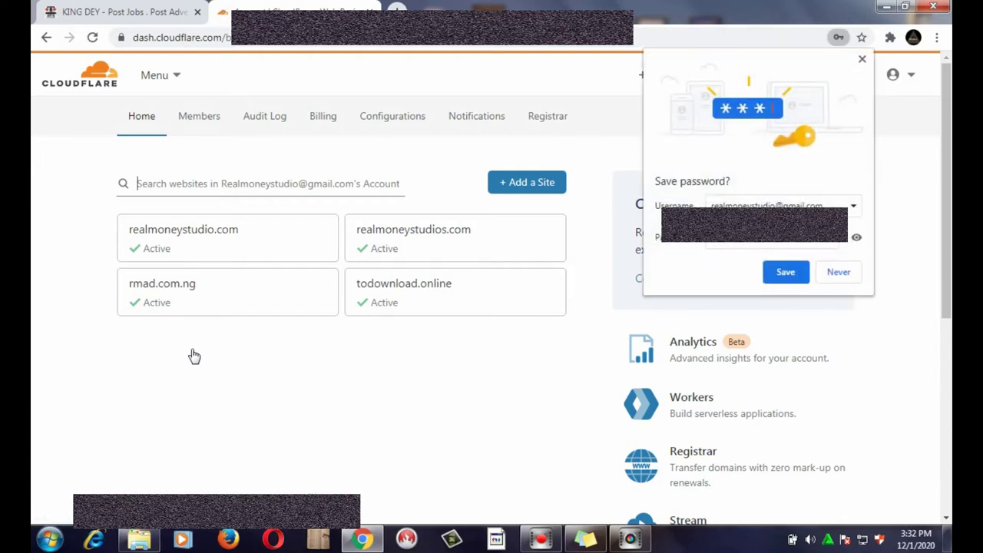
# - Save the login password in Chrome, then add kingdey.com as a new site
pyautogui.click(785, 274)
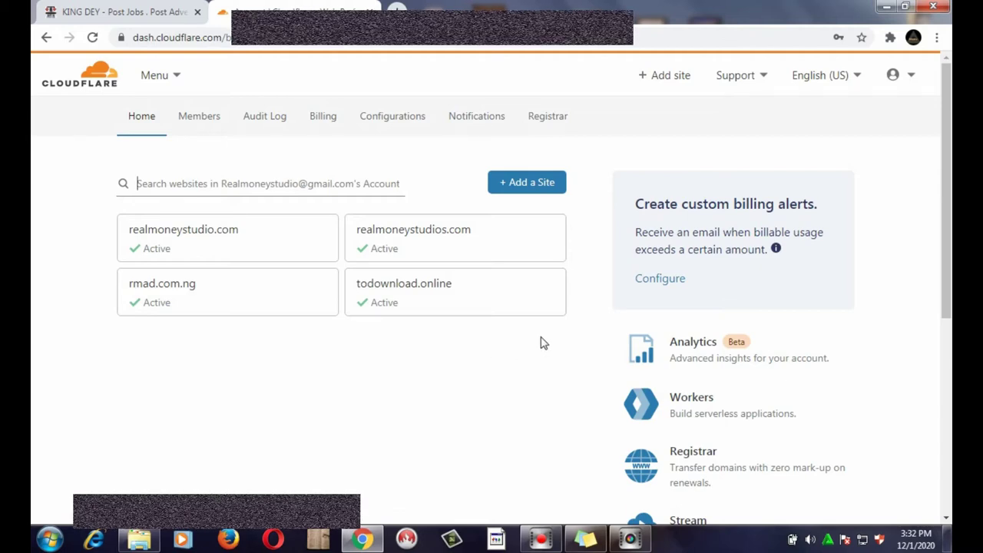
pyautogui.click(527, 191)
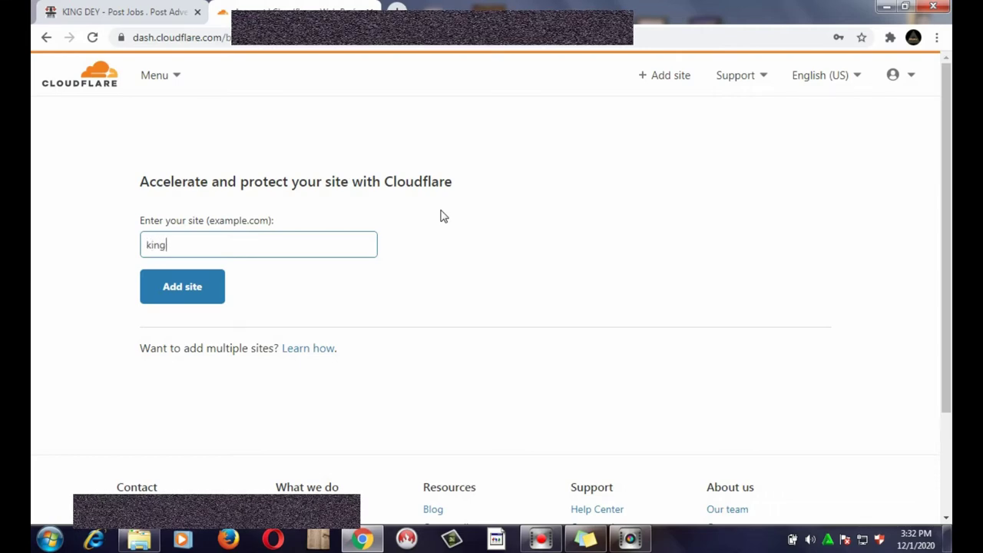
pyautogui.write('kingdey.com')
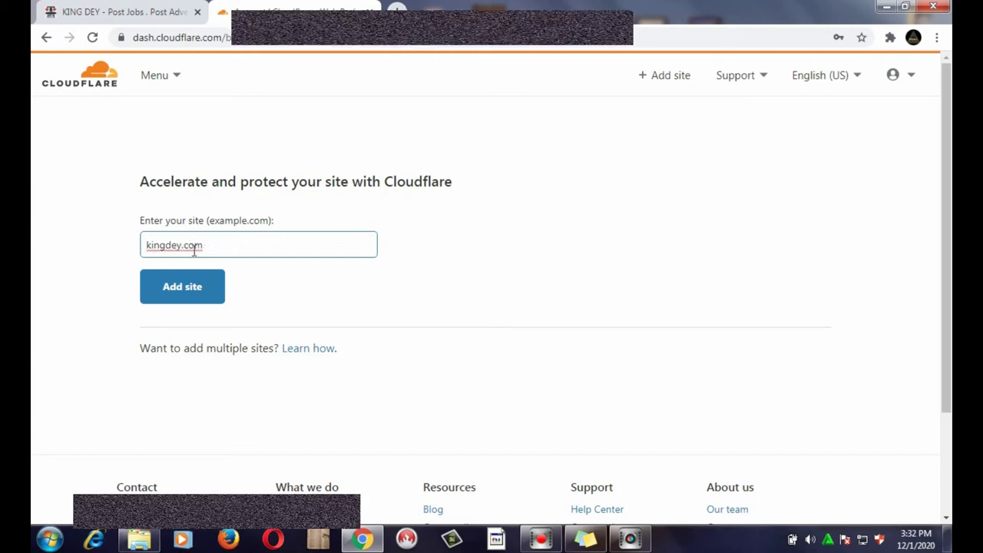
pyautogui.click(198, 286)
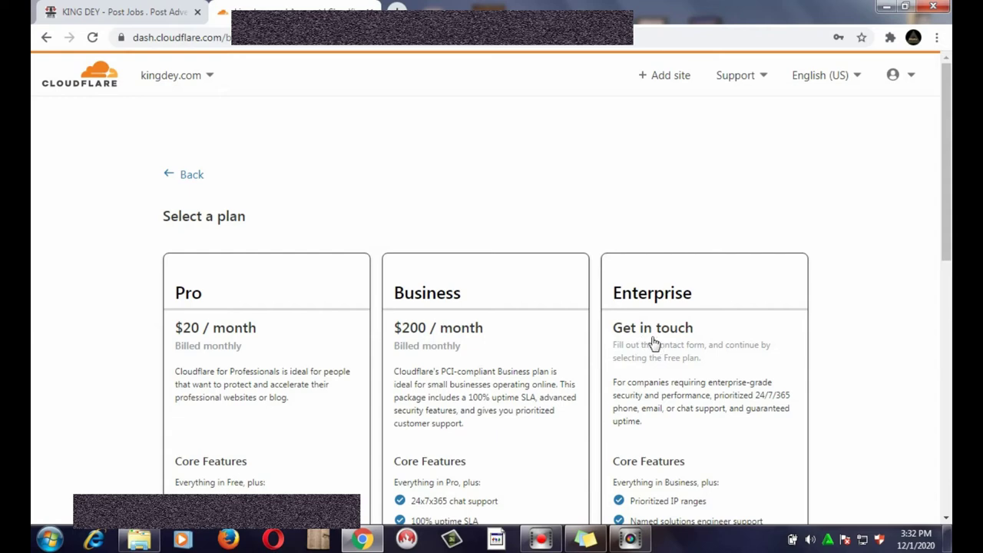
# - Choose the Free $0/month plan for kingdey.com and continue
pyautogui.scroll(-5, 915, 305)
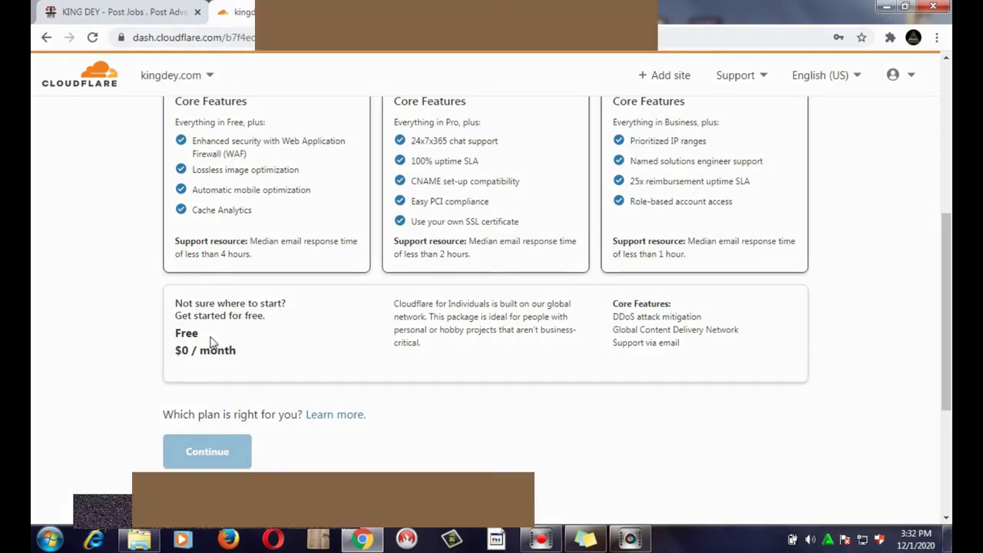
pyautogui.click(276, 357)
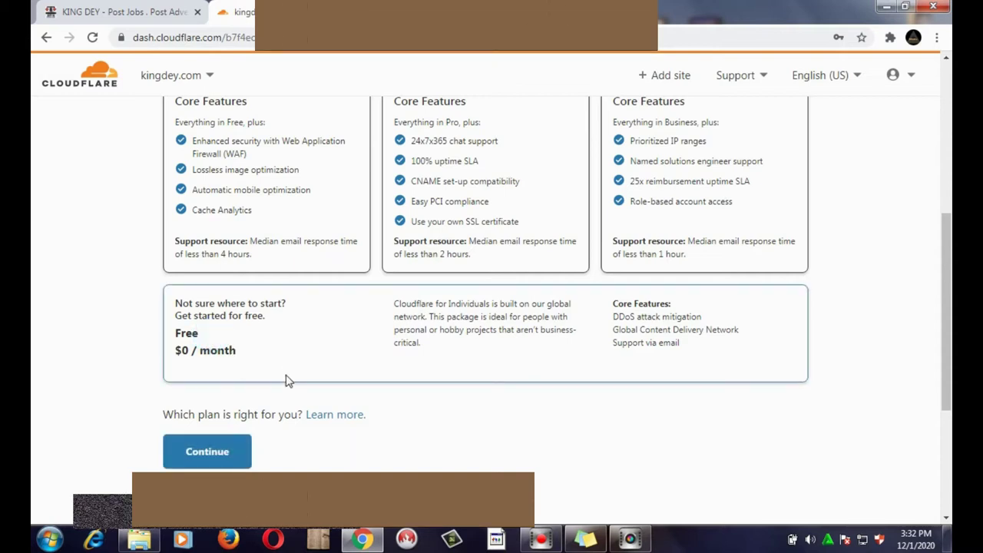
pyautogui.click(219, 451)
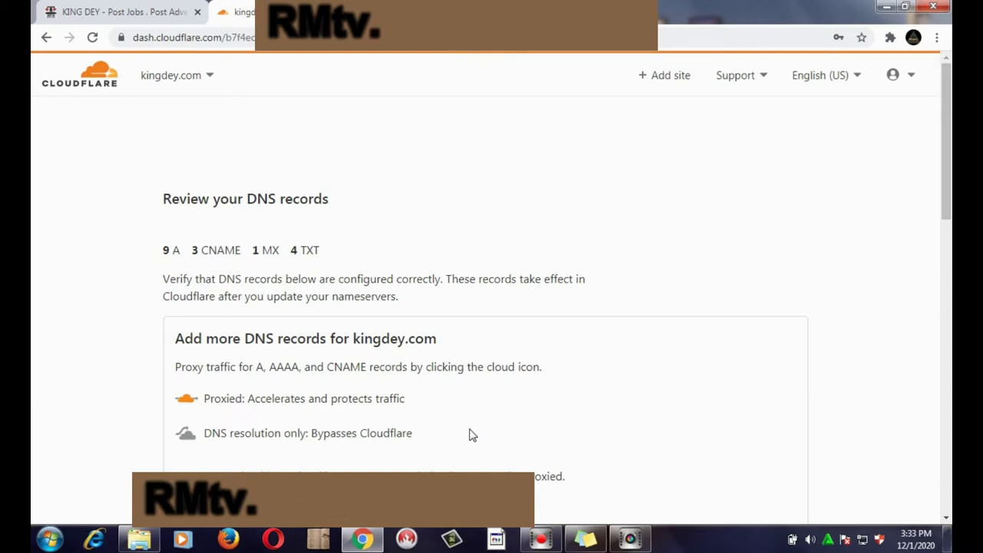
# - Review kingdey.com's imported DNS records (9 A, 3 CNAME, 1 MX, 4 TXT) and continue
pyautogui.scroll(-2, 469, 428)
pyautogui.scroll(-1, 619, 348)
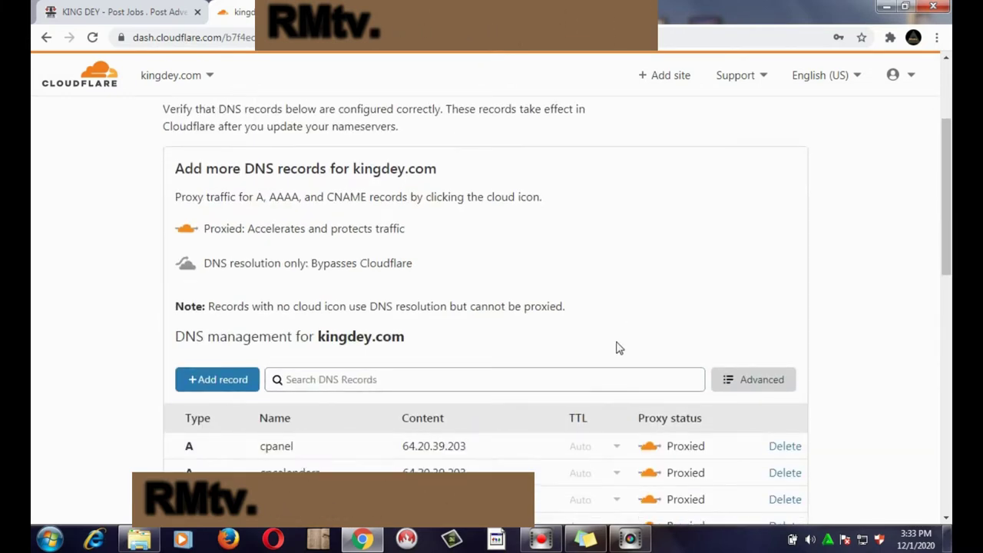
pyautogui.scroll(-1, 637, 342)
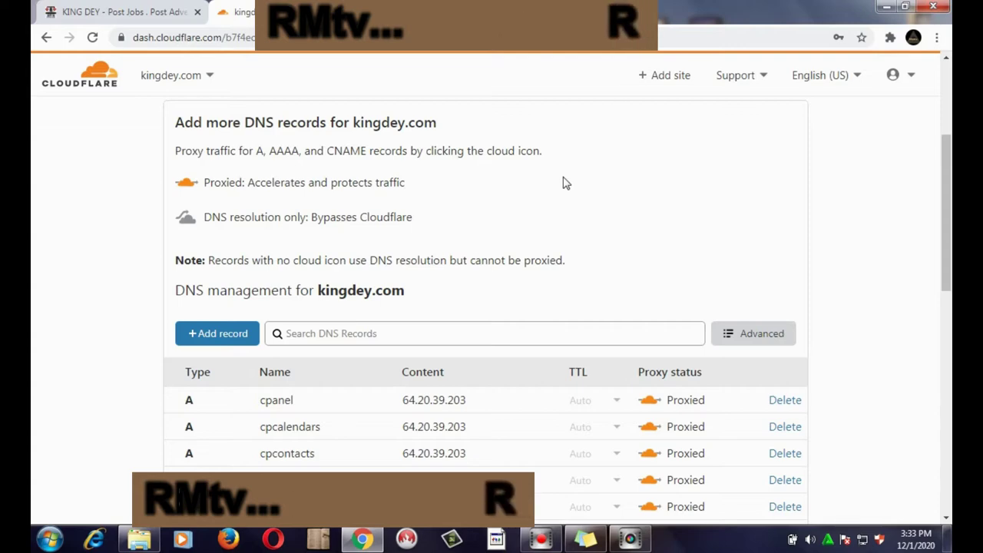
pyautogui.scroll(-1, 563, 183)
pyautogui.scroll(-3, 563, 183)
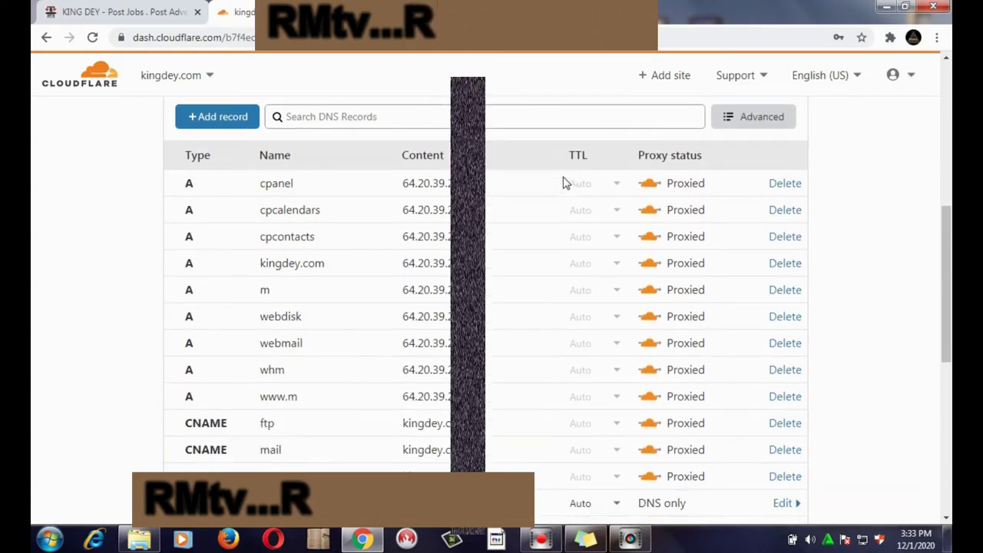
pyautogui.scroll(-1, 563, 182)
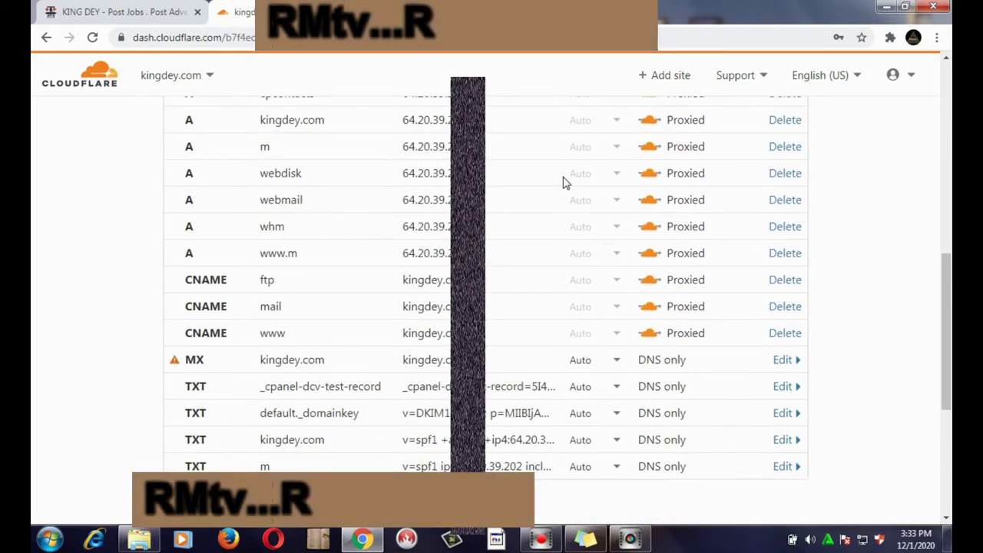
pyautogui.scroll(-2, 281, 316)
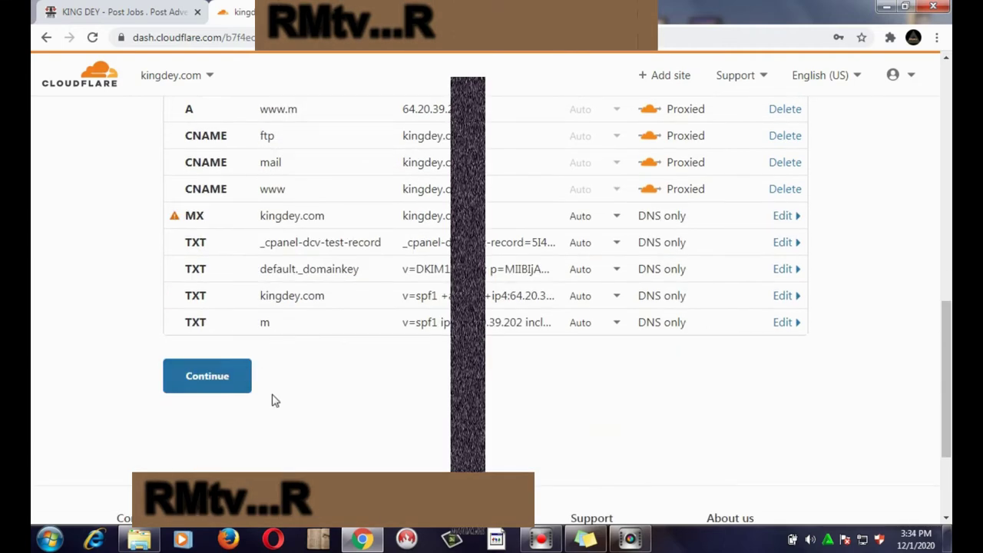
pyautogui.click(208, 379)
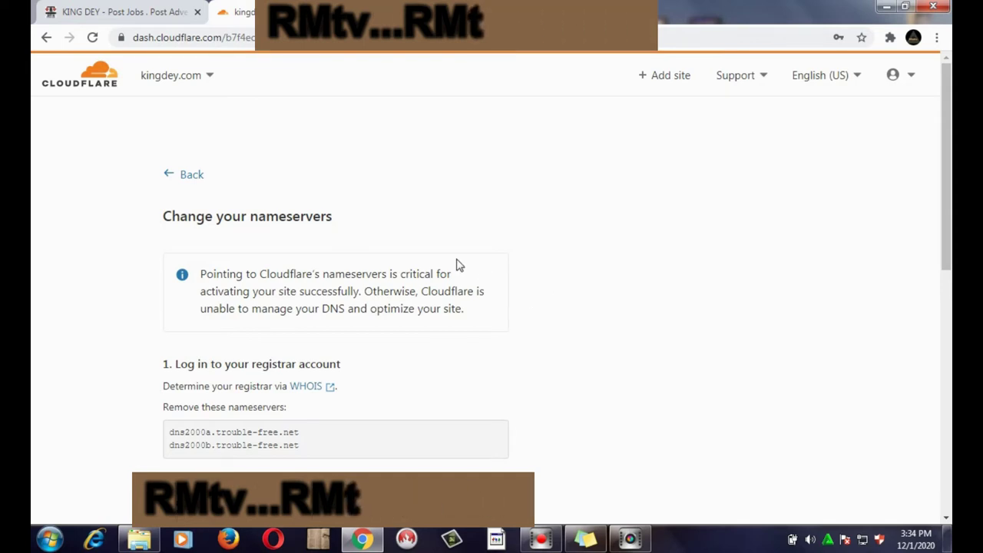
# - Note the old nameservers and the new coby/emily.ns.cloudflare.com pair, then open a new tab
pyautogui.scroll(-2, 456, 264)
pyautogui.scroll(2, 457, 265)
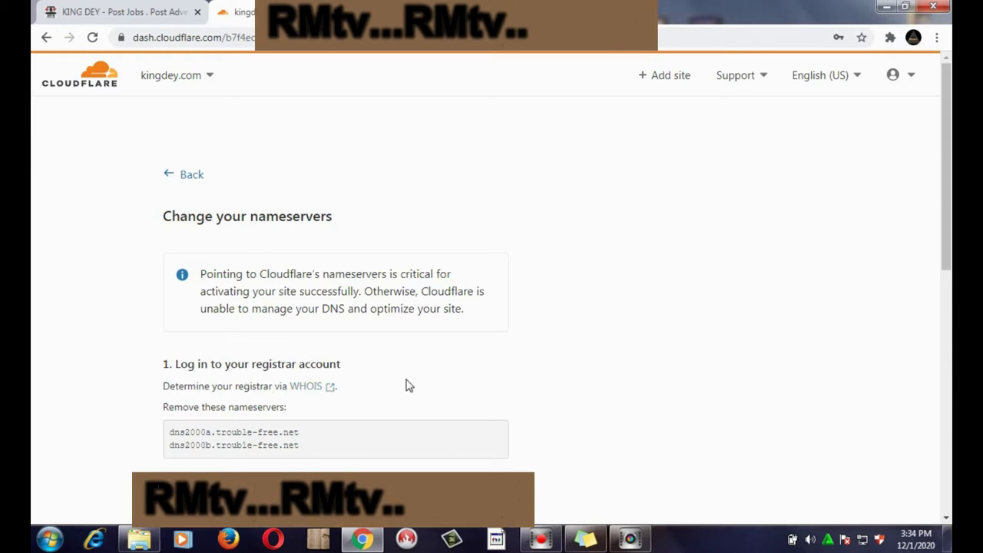
pyautogui.scroll(-1, 406, 384)
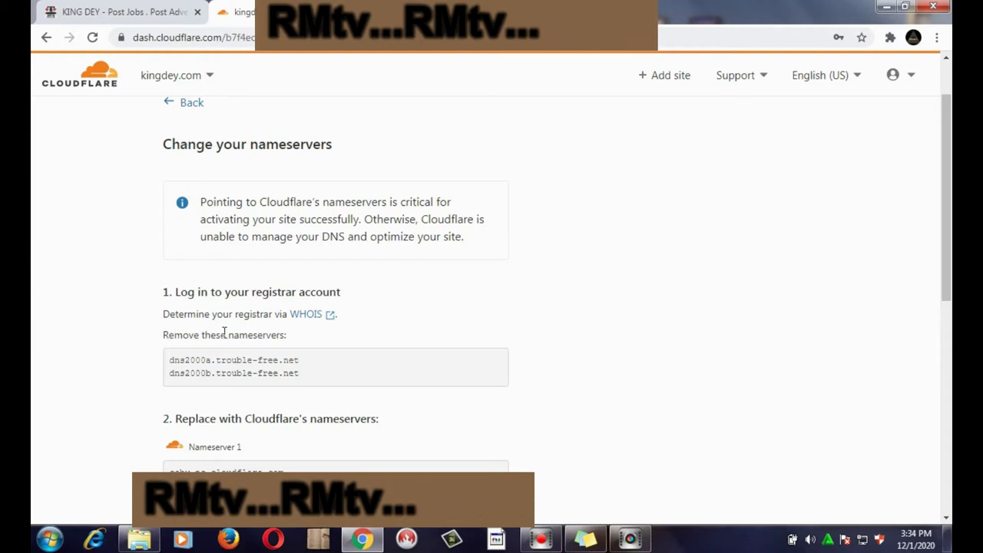
pyautogui.scroll(-1, 401, 342)
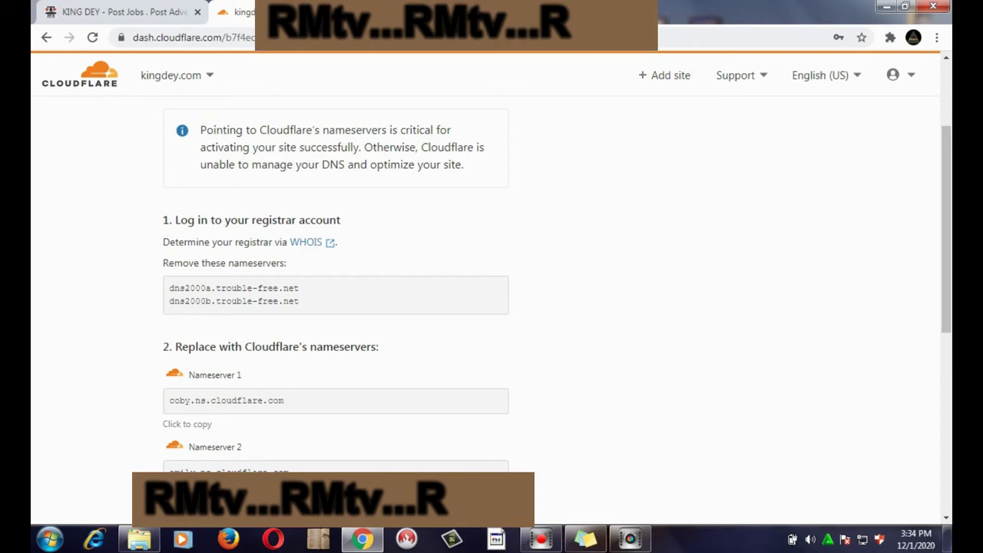
pyautogui.scroll(-2, 513, 402)
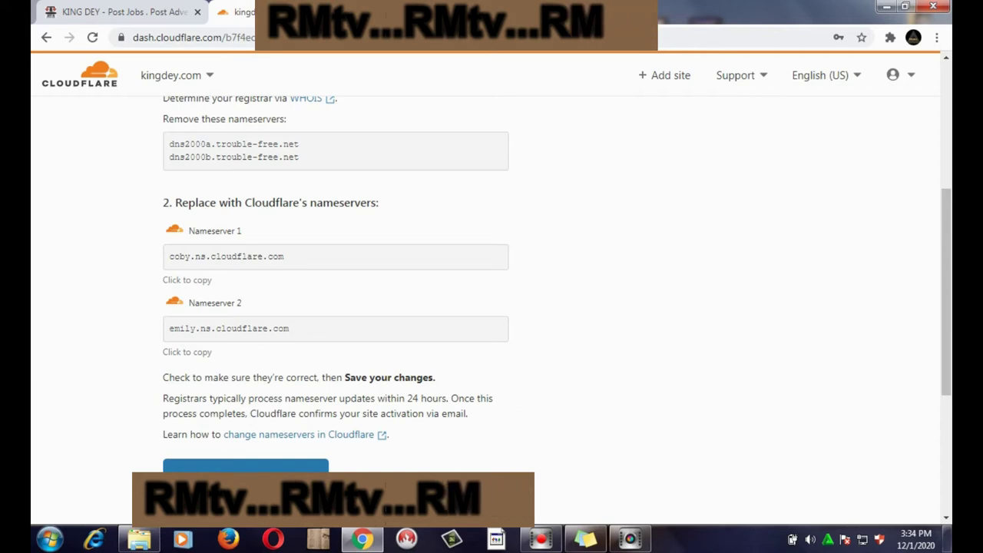
pyautogui.hotkey('ctrl', 't')
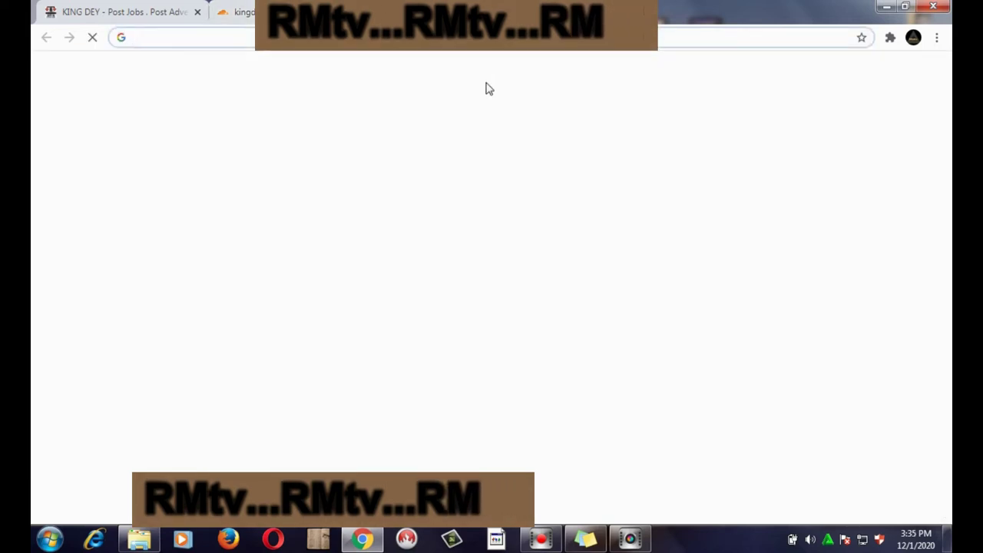
# - Go to hostinger.com in the new tab
pyautogui.write('hosti')
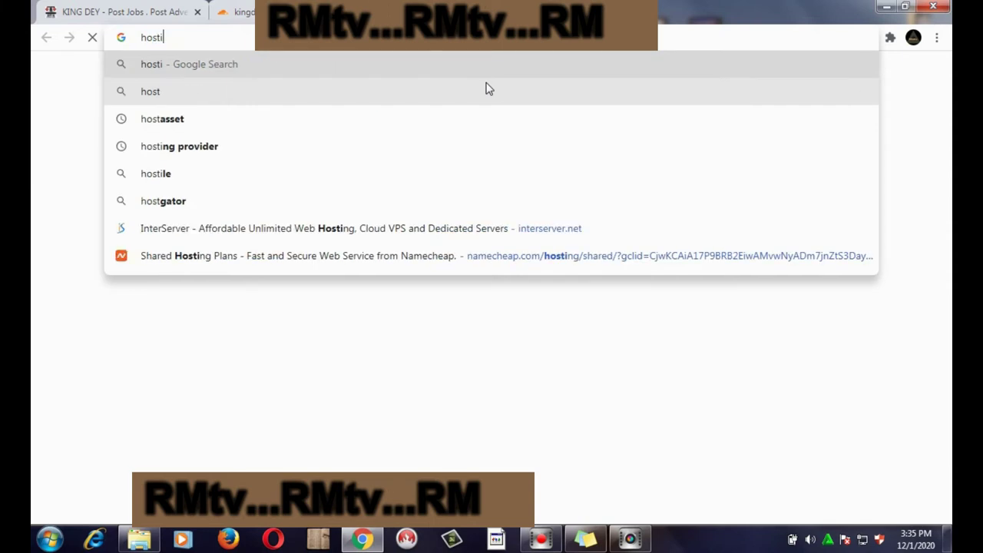
pyautogui.write('g')
pyautogui.press('BackSpace')
pyautogui.write('ng')
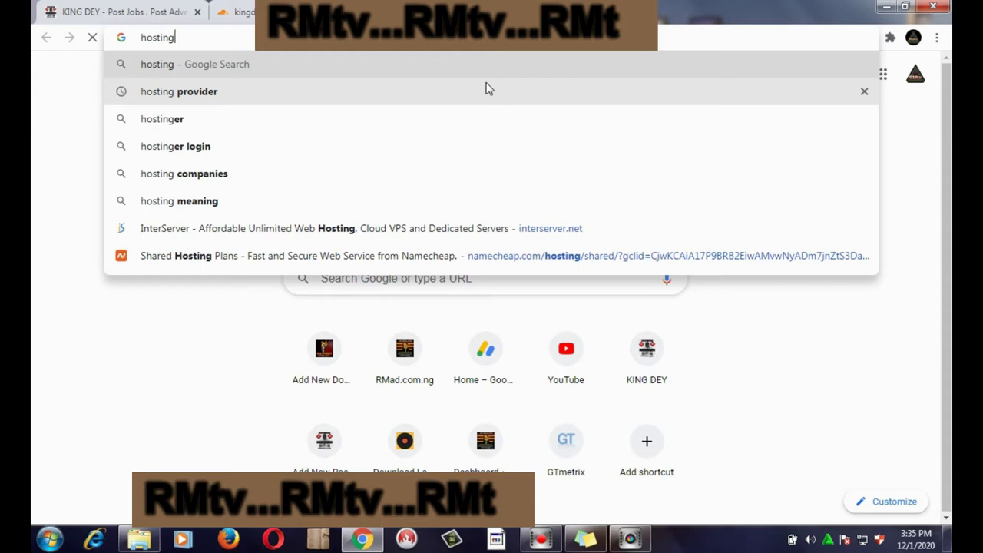
pyautogui.write('er.')
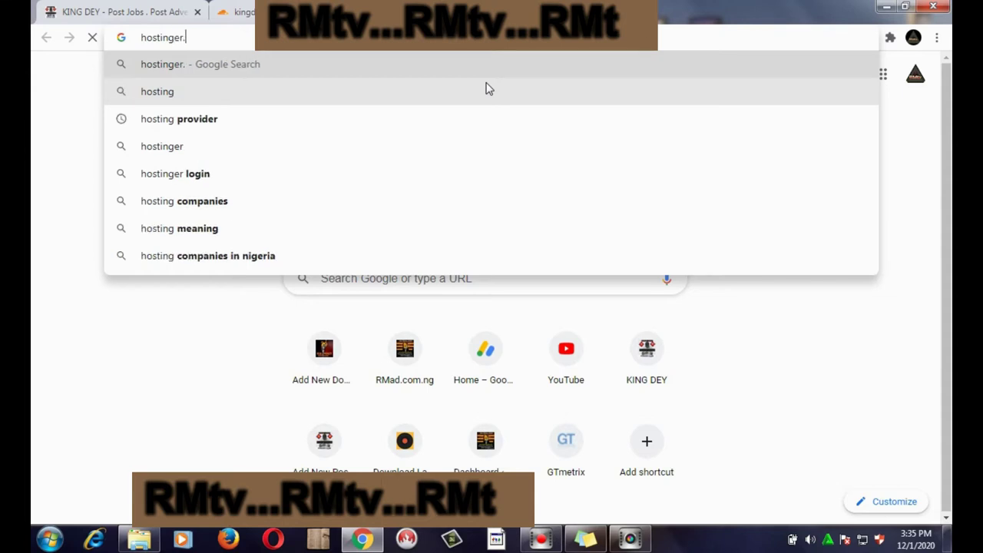
pyautogui.write('com')
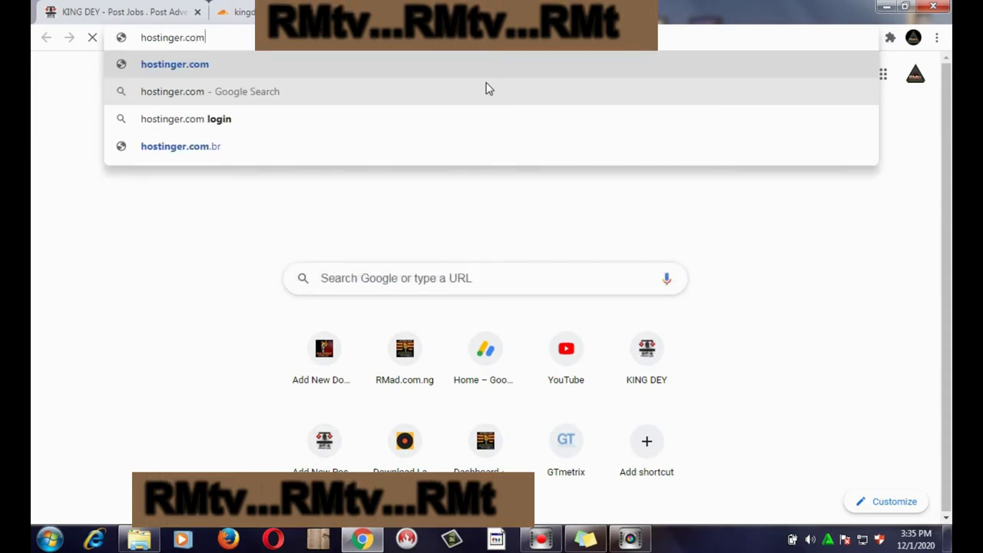
pyautogui.click(286, 64)
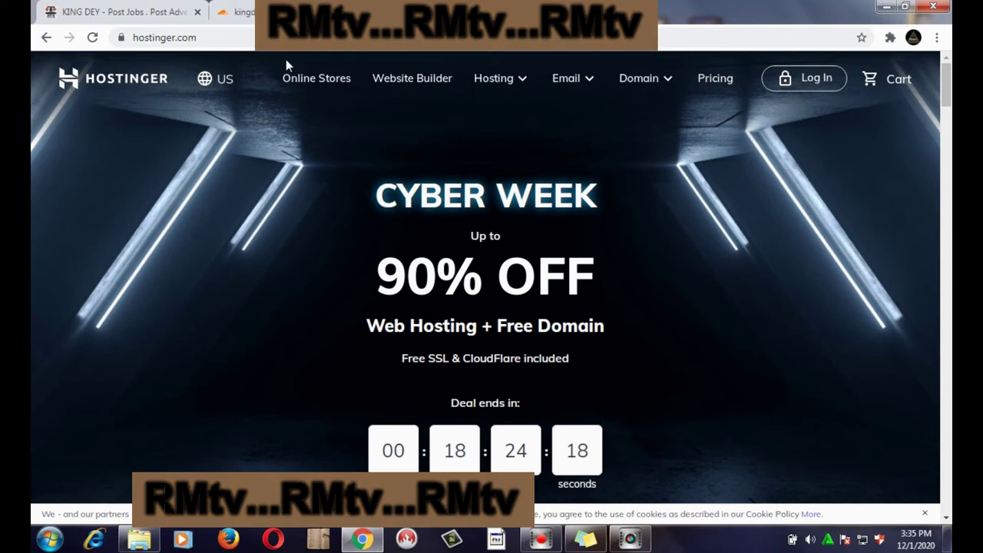
# - Open Hostinger's login page and choose to sign in with Google
pyautogui.click(807, 88)
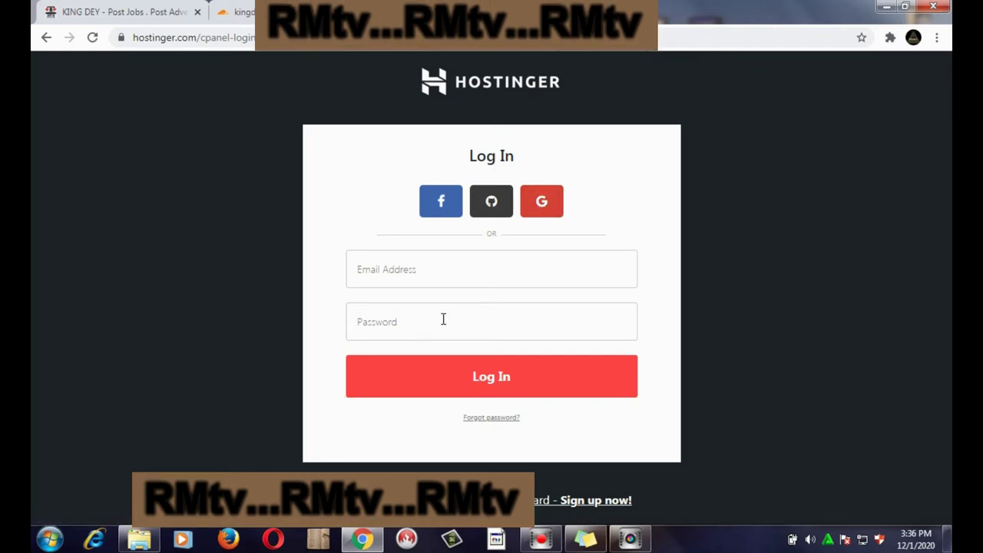
pyautogui.click(543, 206)
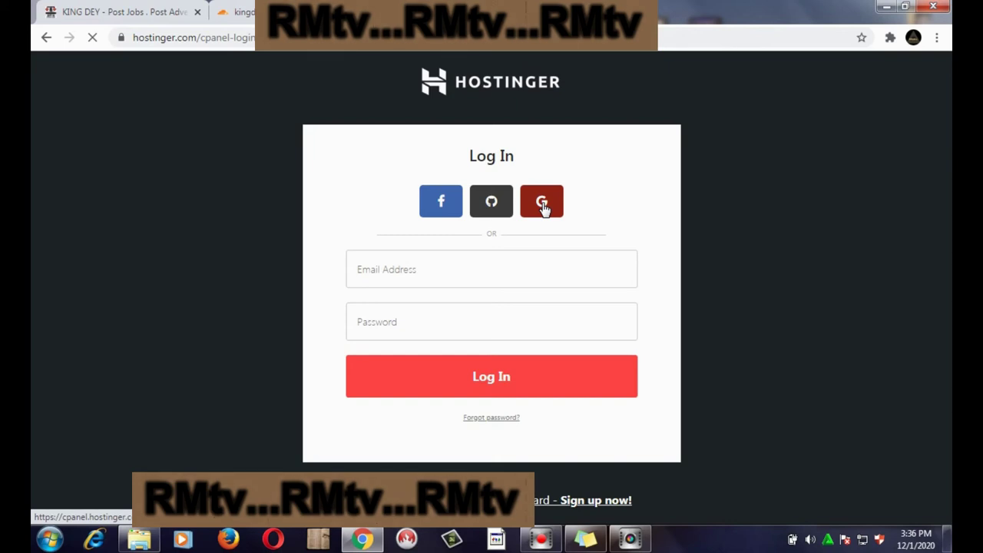
pyautogui.click(542, 204)
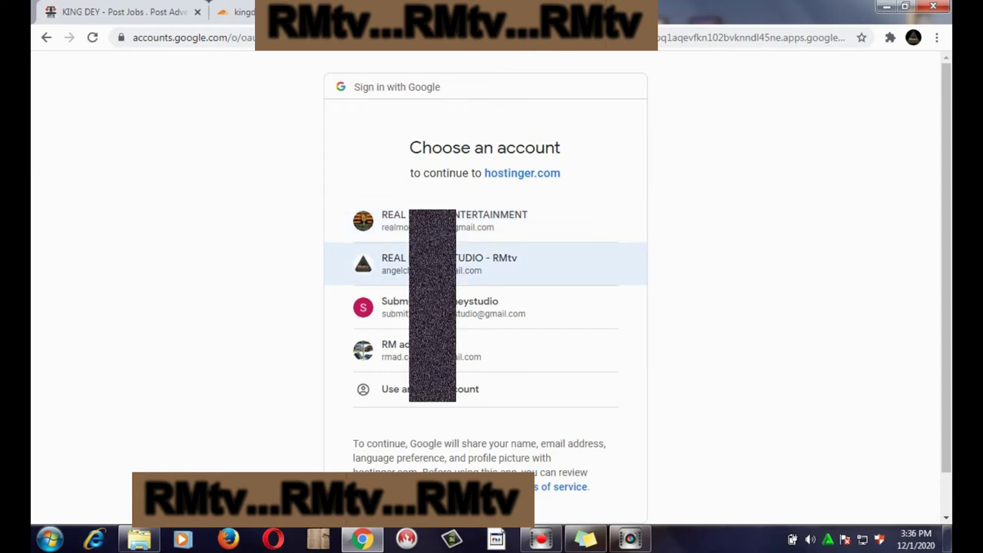
# - Pick the Google account, then open management for kingdey.com in the domain list
pyautogui.click(457, 265)
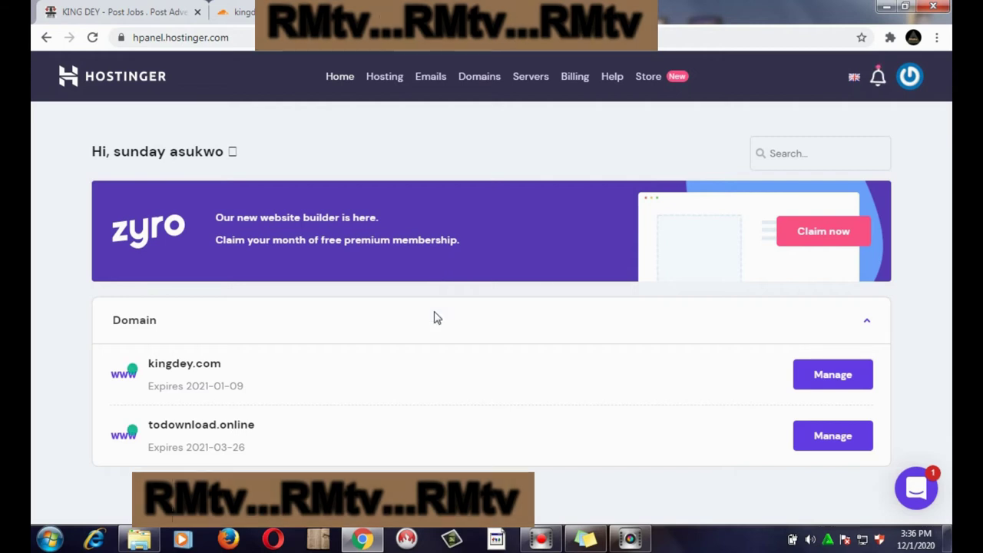
pyautogui.click(837, 376)
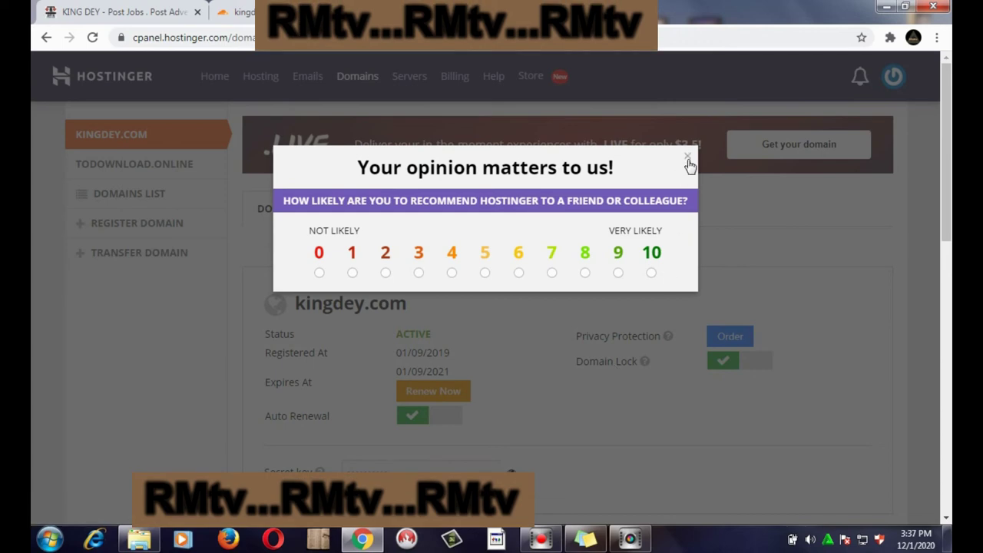
# - Close the survey and locate kingdey.com's current trouble-free.net nameservers, comparing with Cloudflare
pyautogui.click(688, 158)
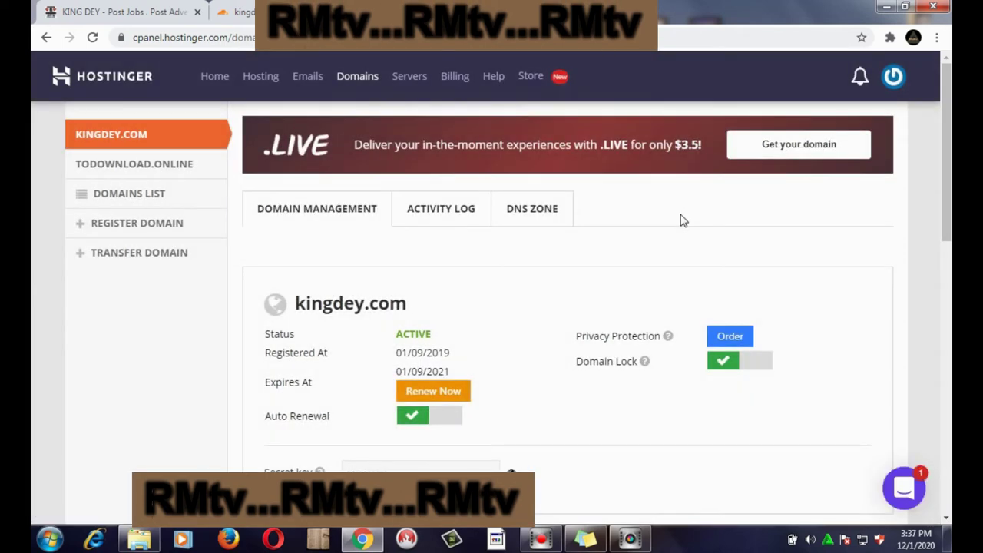
pyautogui.scroll(-1, 682, 220)
pyautogui.scroll(-5, 682, 220)
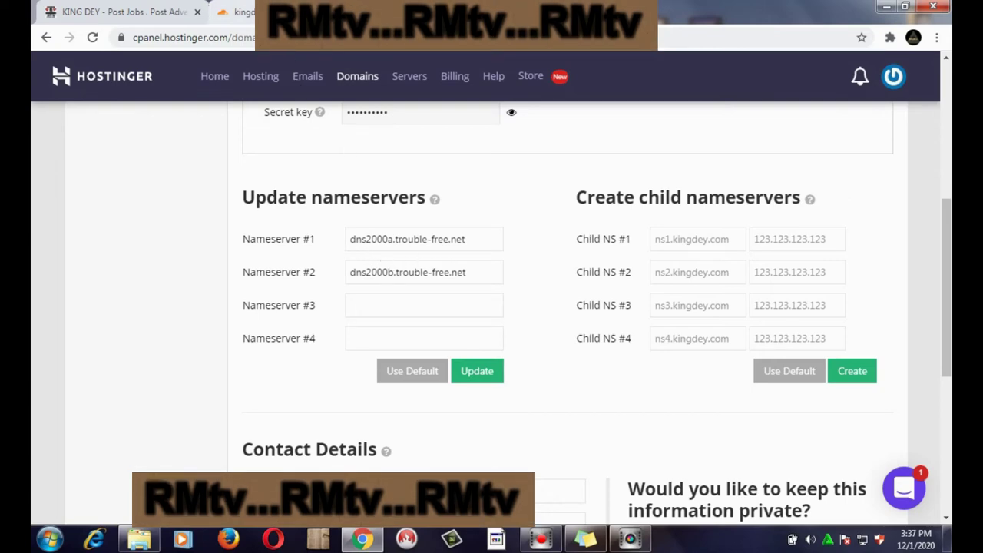
pyautogui.hotkey('ctrl', 'Tab')
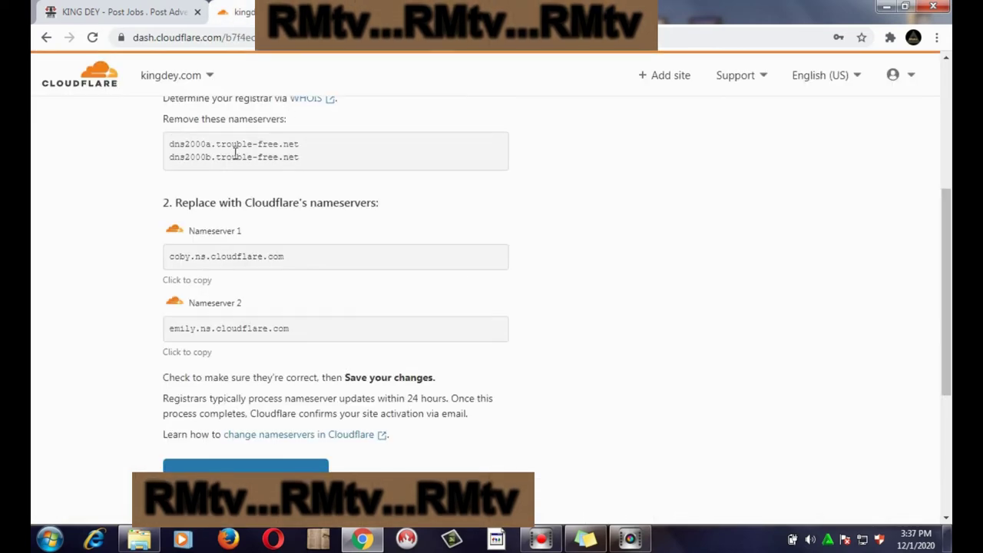
pyautogui.scroll(1, 219, 176)
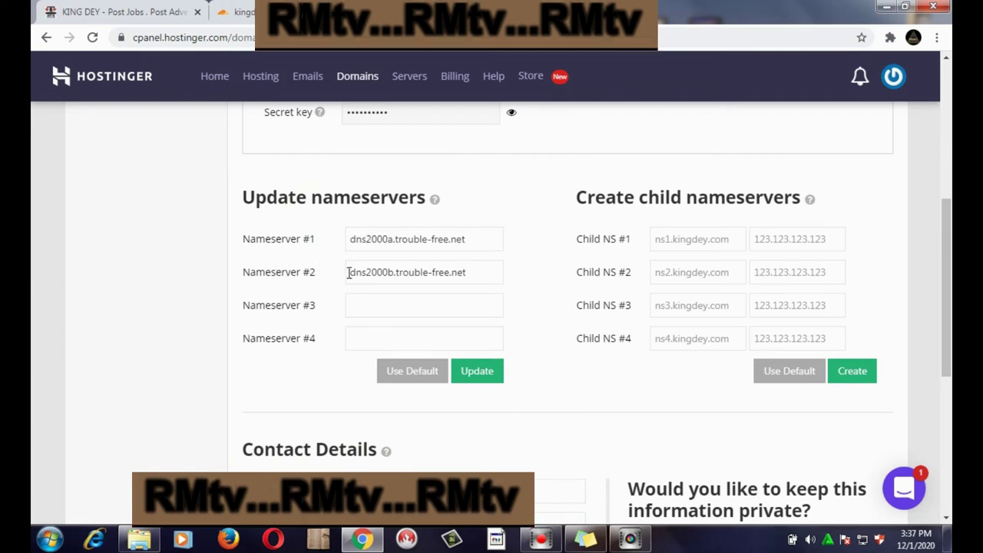
# - Clear the old dns2000a and dns2000b.trouble-free.net nameserver values
pyautogui.moveTo(472, 238); pyautogui.dragTo(335, 248)
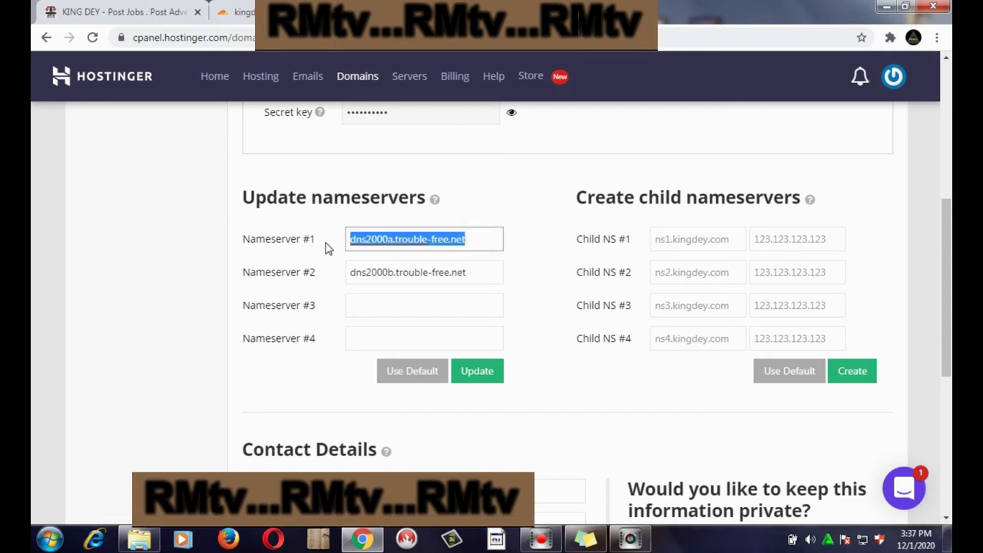
pyautogui.press('BackSpace')
pyautogui.moveTo(478, 275); pyautogui.dragTo(322, 272)
pyautogui.press('BackSpace')
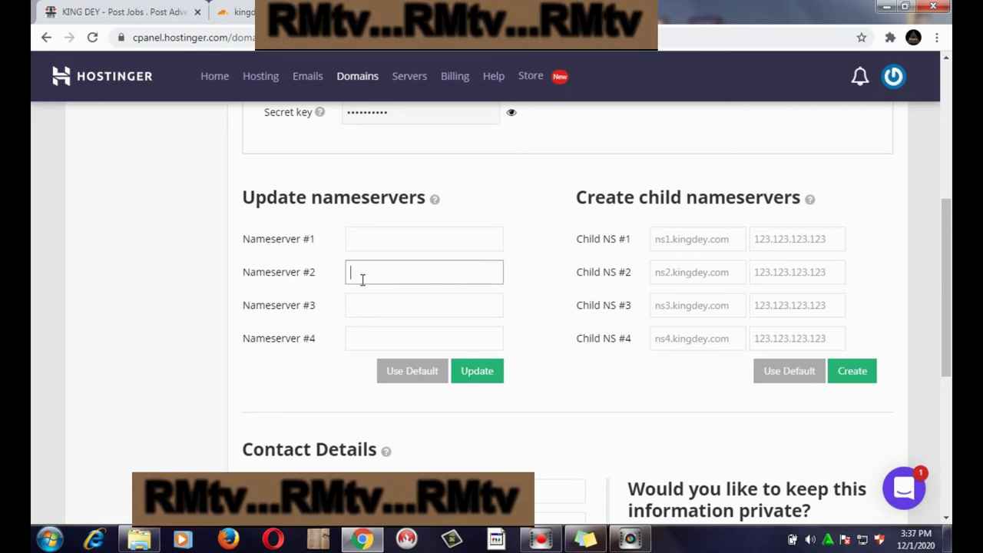
# - Copy coby.ns.cloudflare.com from Cloudflare and paste it into Nameserver #1
pyautogui.hotkey('ctrl', 'Tab')
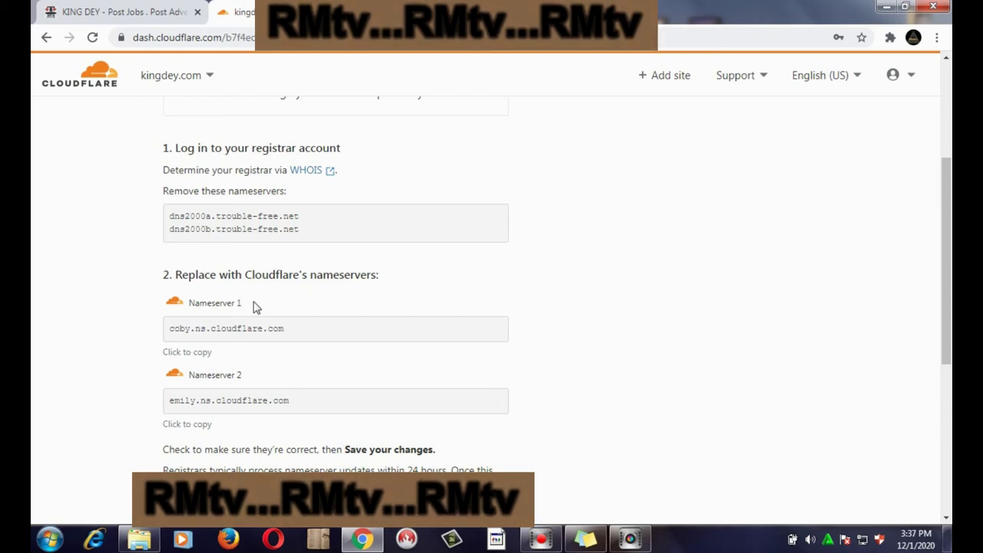
pyautogui.moveTo(172, 328); pyautogui.dragTo(287, 332)
pyautogui.rightClick(262, 329)
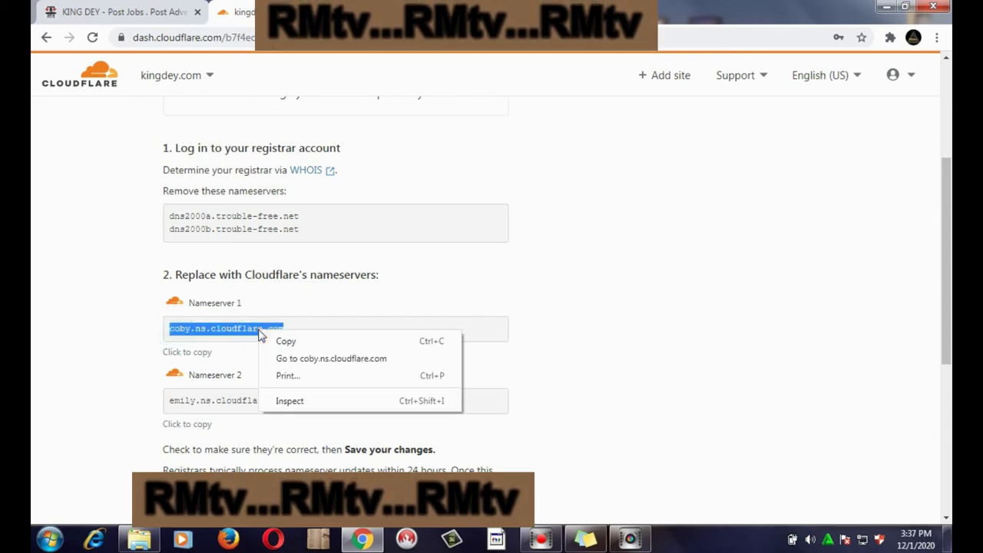
pyautogui.click(286, 340)
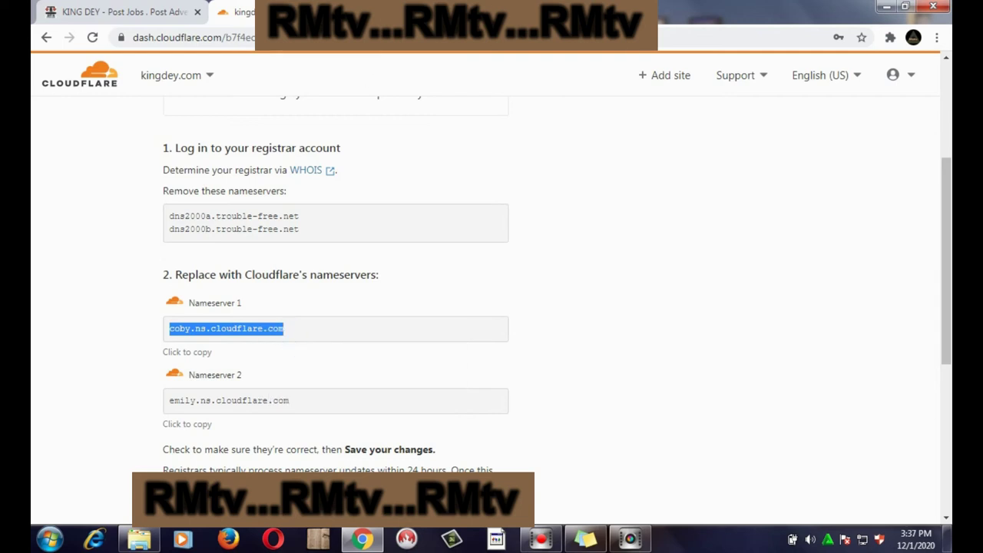
pyautogui.hotkey('ctrl', 'Tab')
pyautogui.click(366, 239)
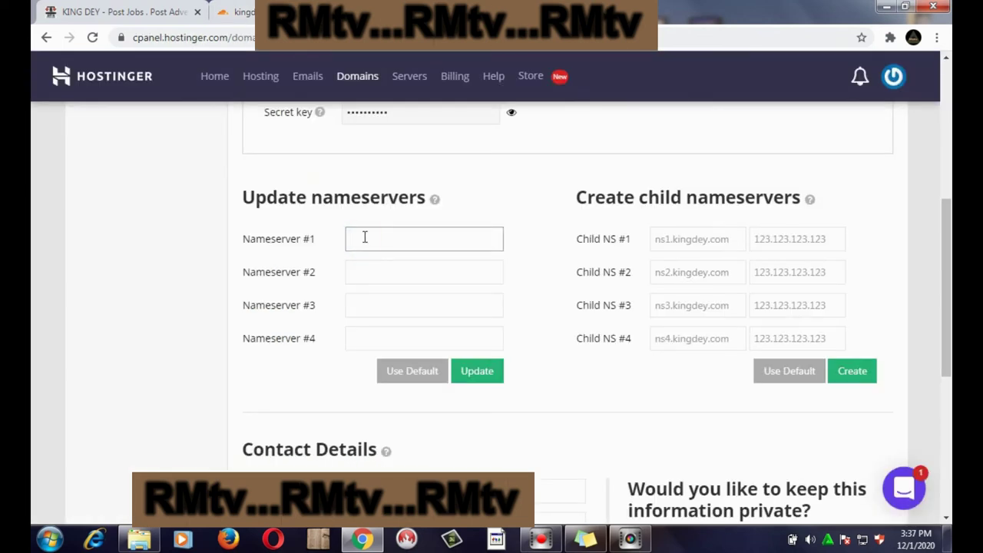
pyautogui.rightClick(364, 240)
pyautogui.click(405, 325)
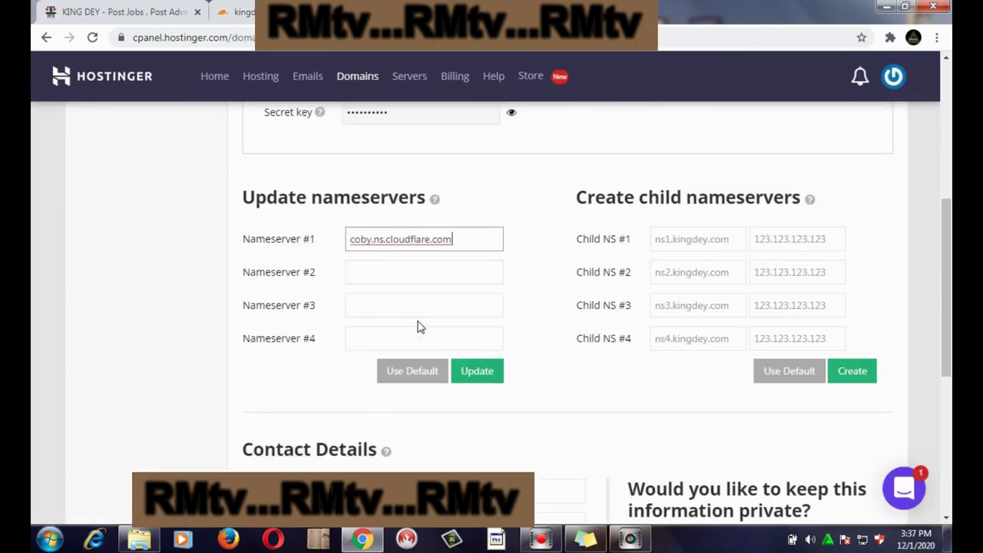
# - Paste emily.ns.cloudflare.com into Nameserver #2 and update the nameservers
pyautogui.hotkey('ctrl', 'shift', 'Tab')
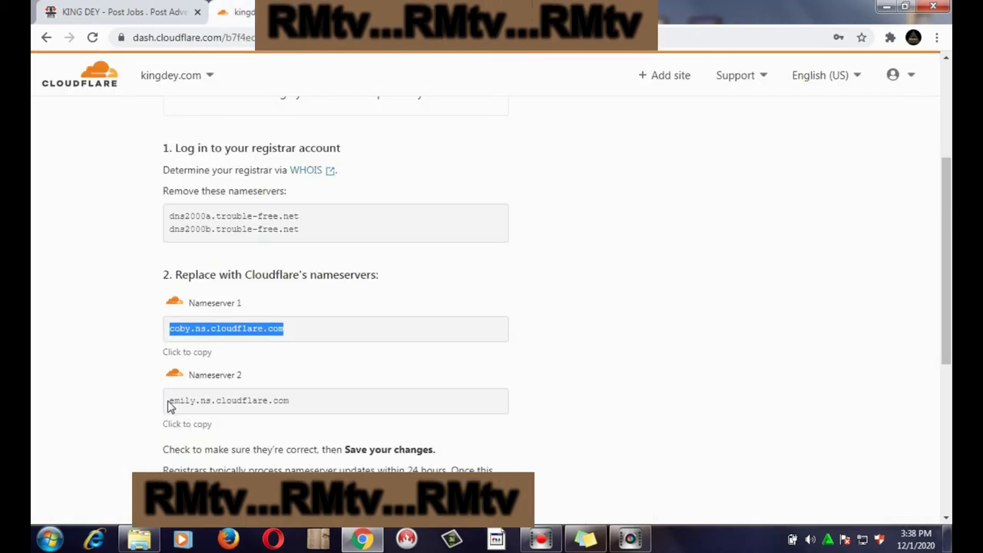
pyautogui.moveTo(171, 400); pyautogui.dragTo(298, 410)
pyautogui.rightClick(253, 402)
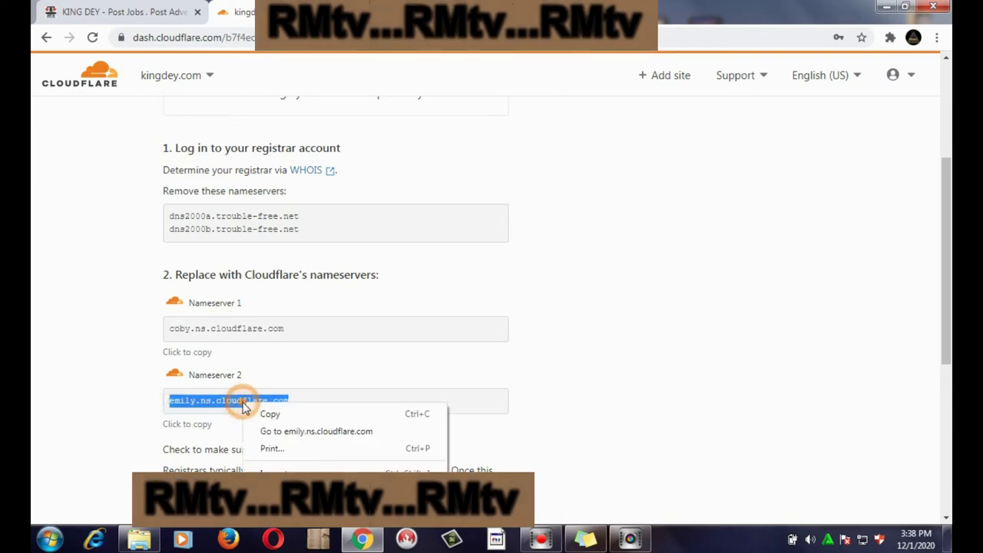
pyautogui.click(266, 412)
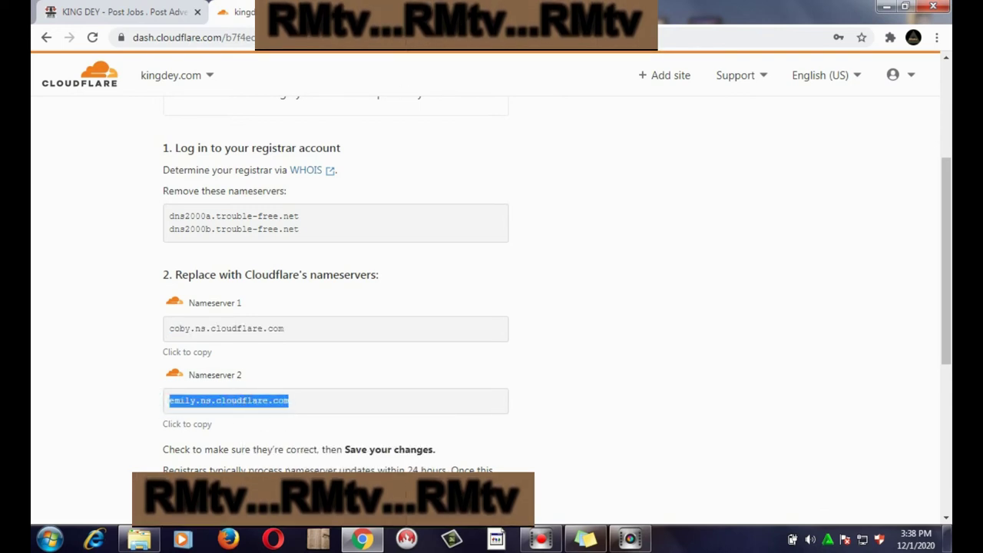
pyautogui.hotkey('ctrl', 'Tab')
pyautogui.click(372, 274)
pyautogui.rightClick(380, 275)
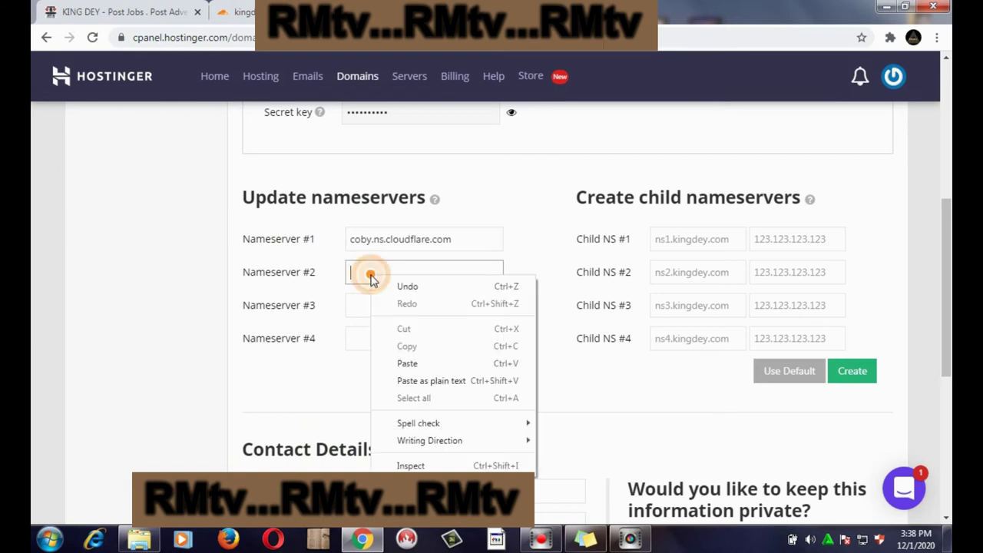
pyautogui.click(419, 363)
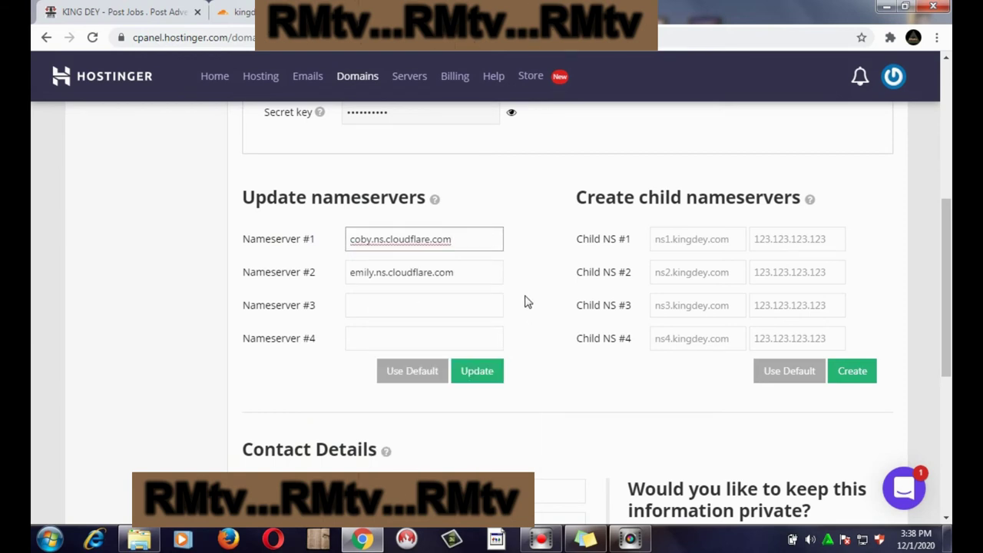
pyautogui.click(482, 374)
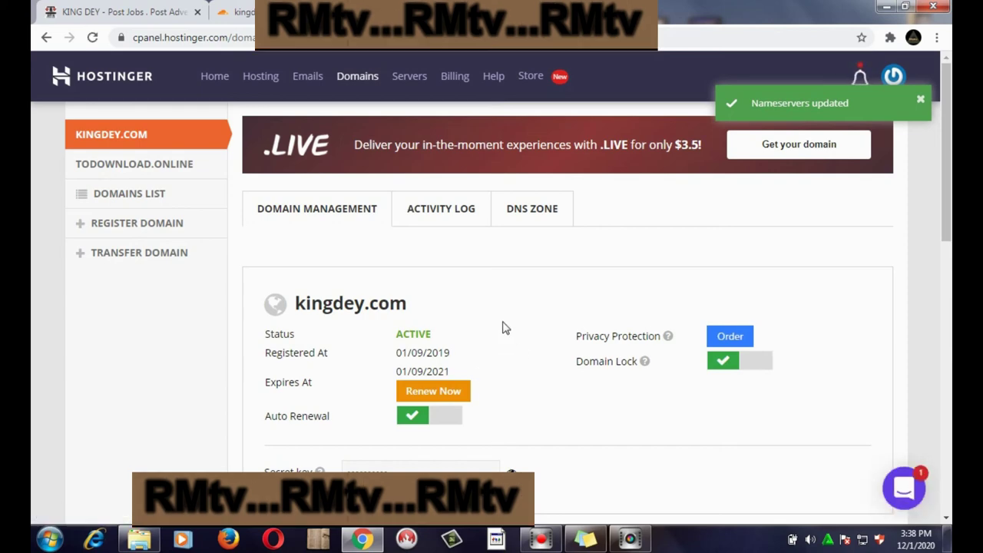
# - Verify in Hostinger that kingdey.com's nameserver fields saved with the 'Nameservers updated' notice
pyautogui.scroll(-2, 518, 305)
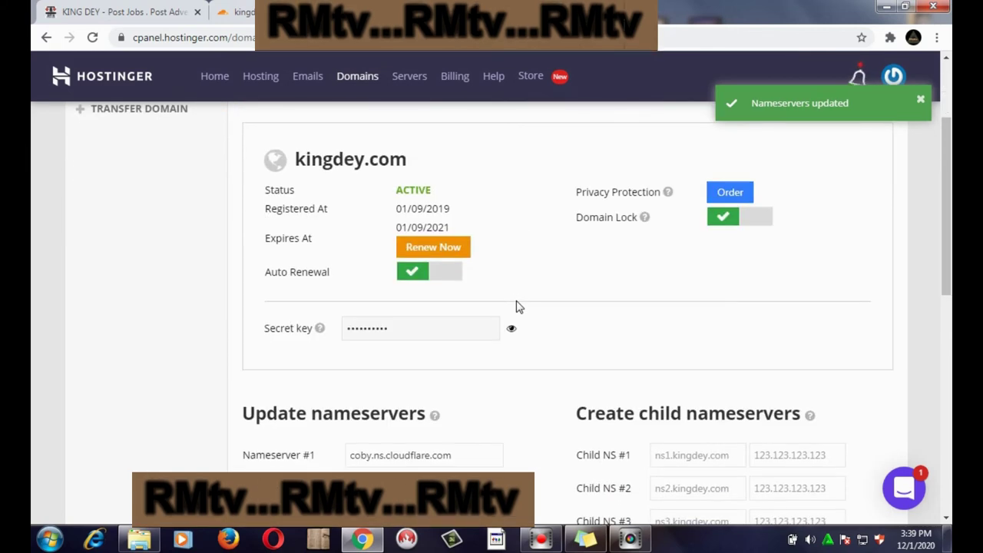
pyautogui.scroll(-2, 518, 305)
pyautogui.scroll(-2, 518, 308)
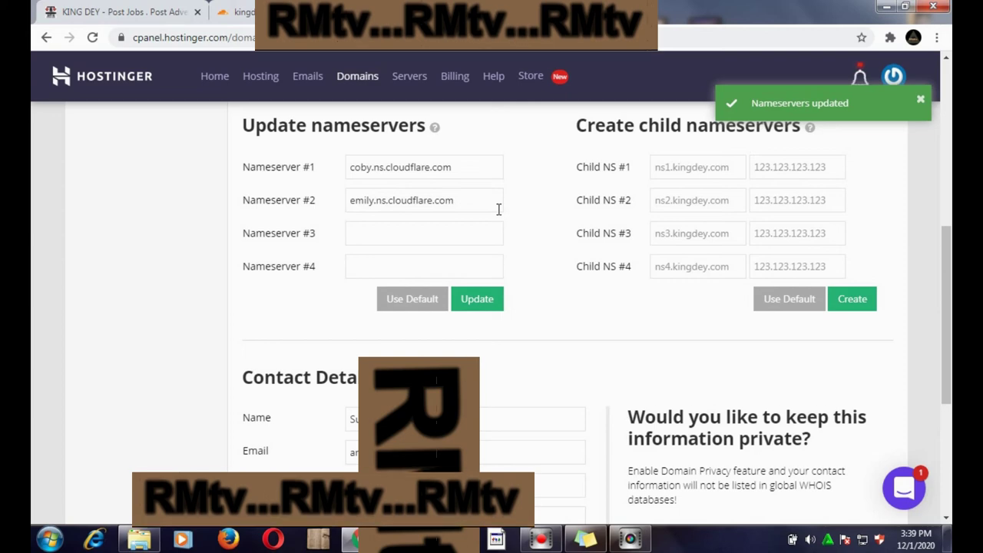
pyautogui.scroll(3, 500, 211)
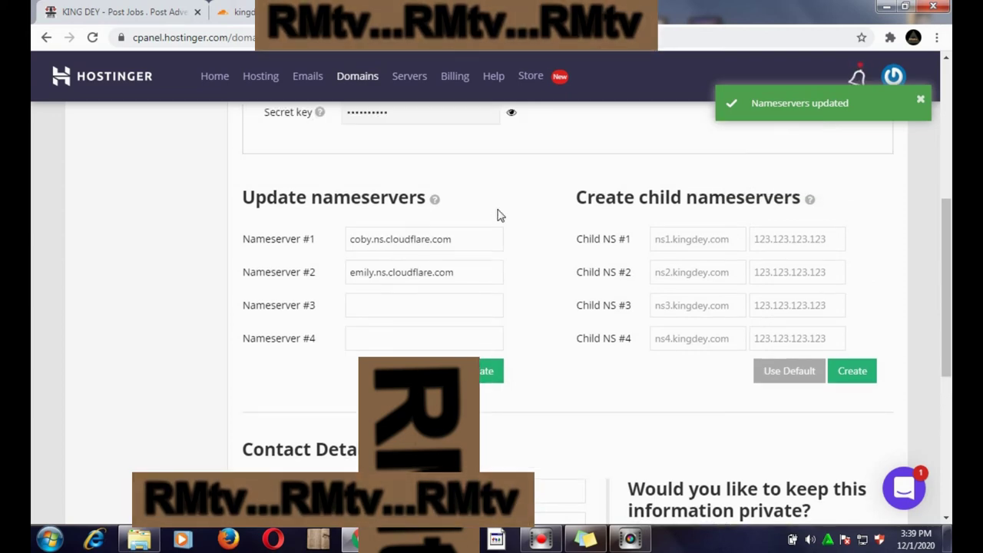
pyautogui.scroll(3, 499, 214)
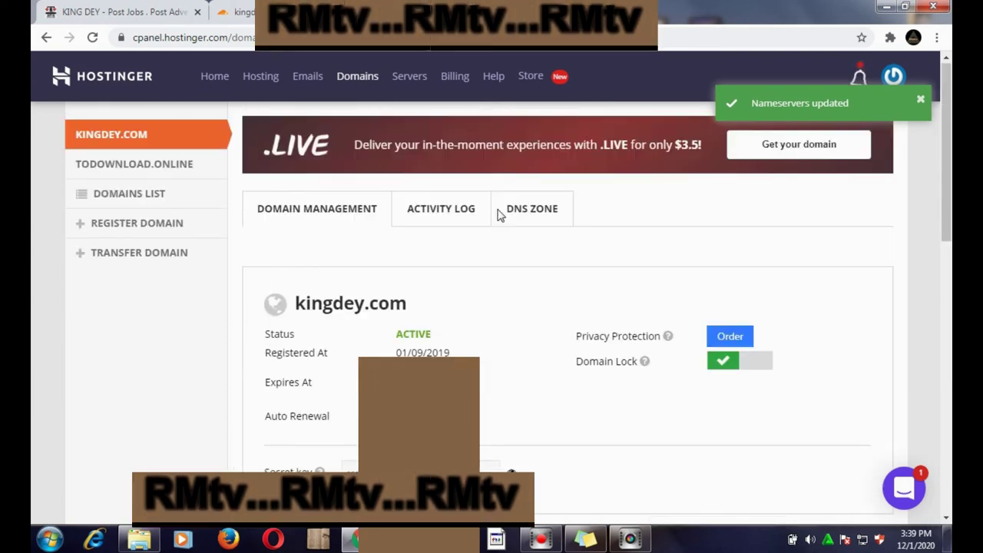
# - Return to Cloudflare's Change your nameservers page listing the two Cloudflare nameservers
pyautogui.hotkey('ctrl', 'Tab')
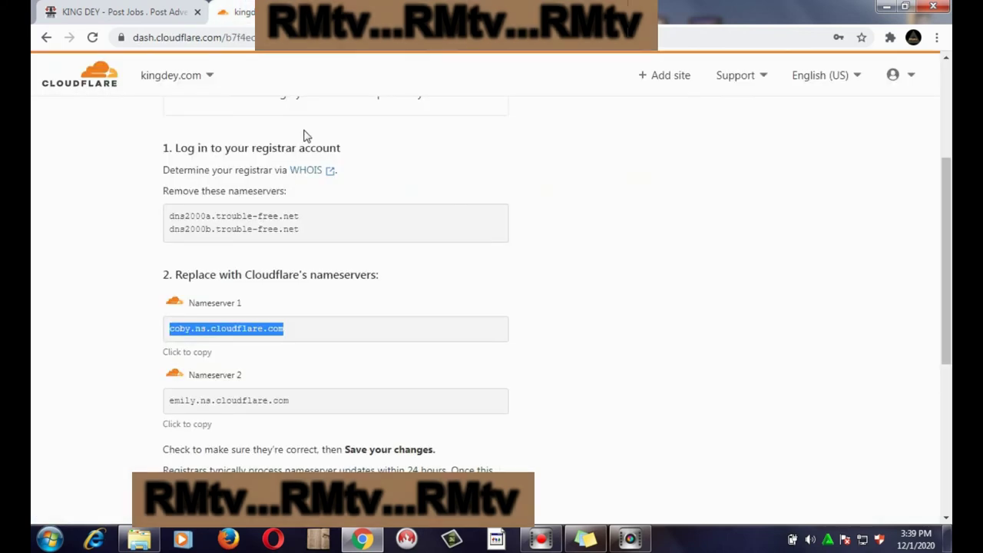
pyautogui.scroll(3, 456, 281)
pyautogui.scroll(-5, 456, 281)
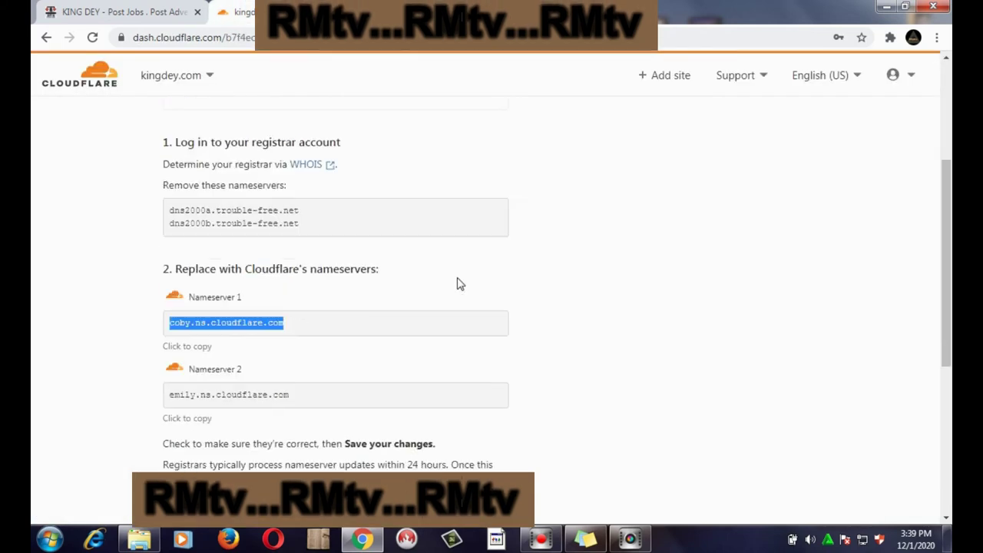
pyautogui.scroll(-2, 458, 284)
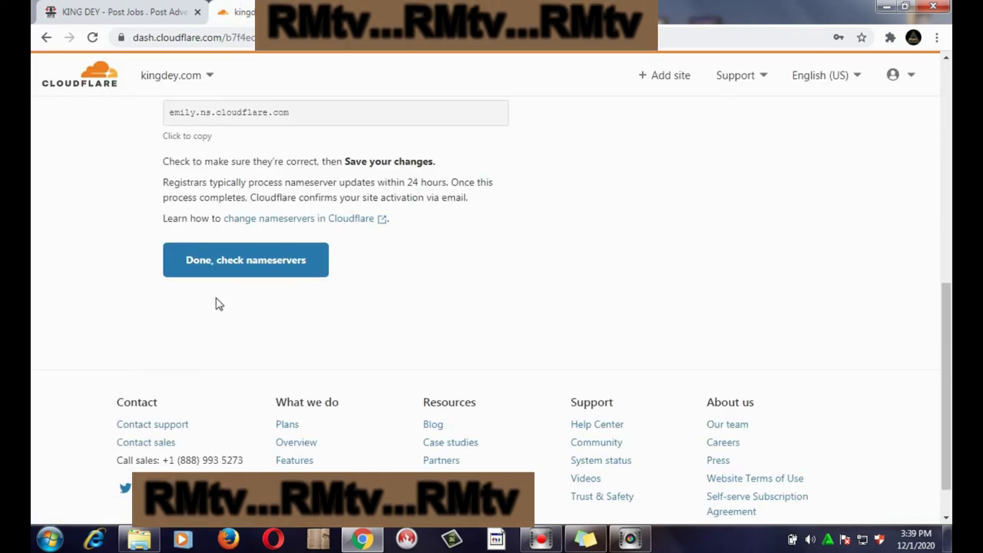
pyautogui.scroll(2, 215, 304)
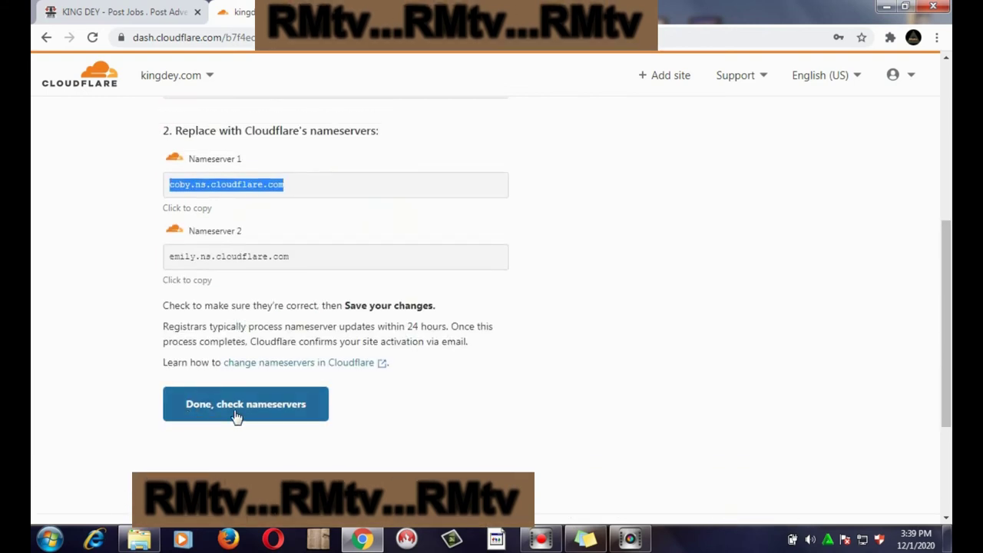
# - Confirm the nameservers were changed and launch the Quick Start Guide for kingdey.com
pyautogui.click(257, 407)
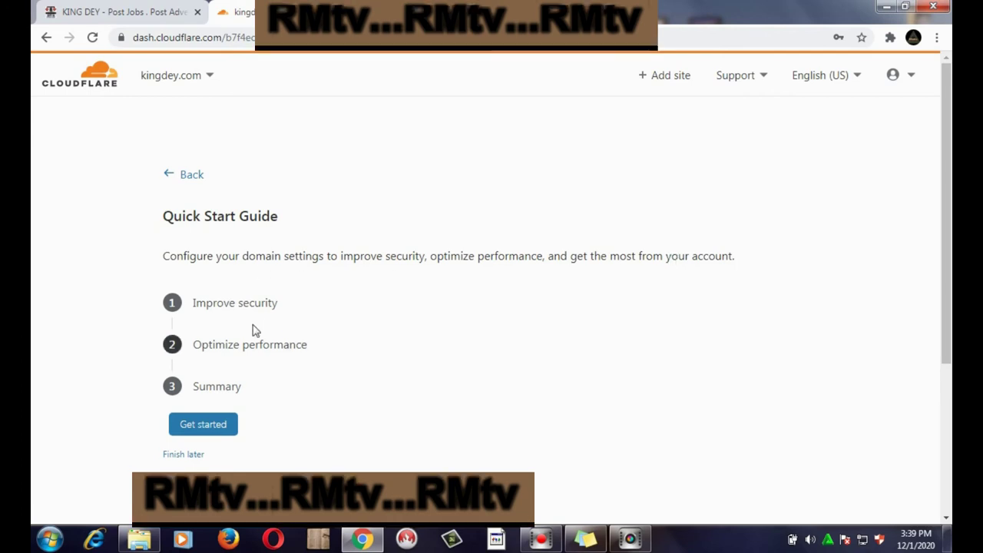
pyautogui.click(203, 427)
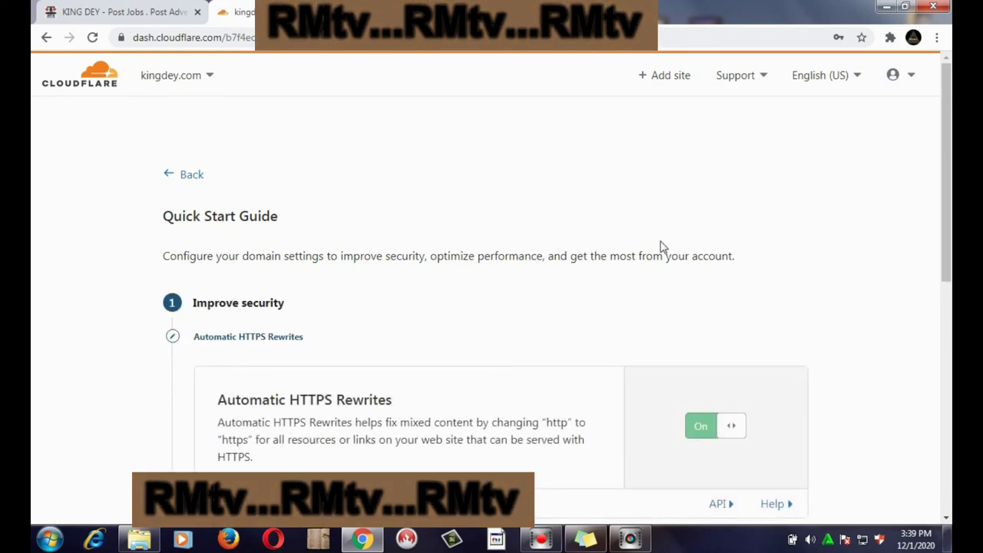
pyautogui.scroll(-1, 664, 244)
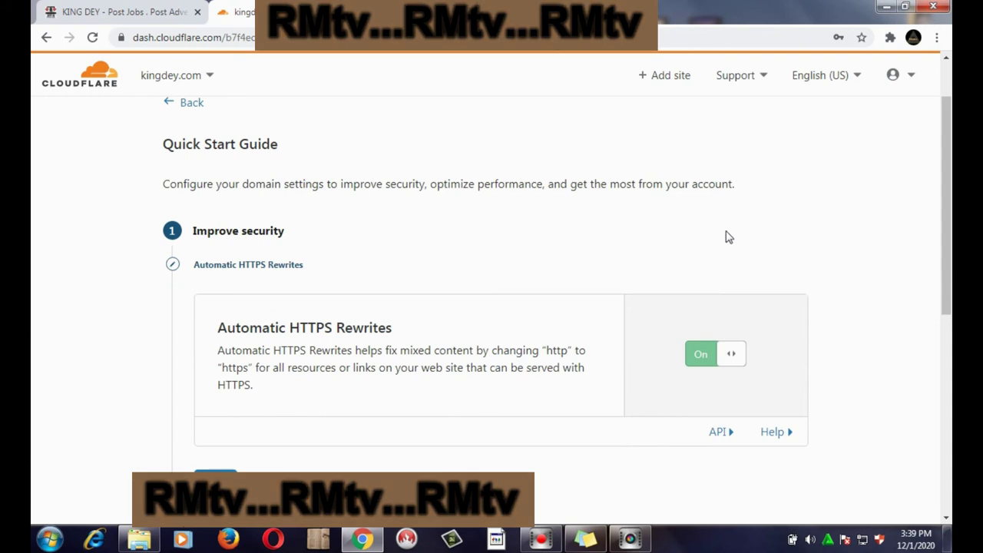
pyautogui.scroll(-1, 865, 242)
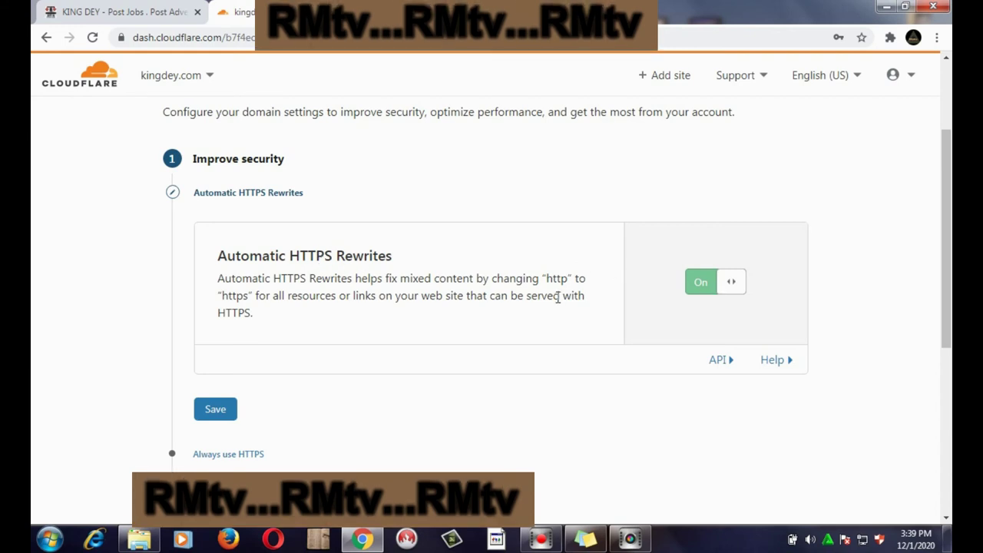
pyautogui.scroll(-2, 566, 300)
# - Save Automatic HTTPS Rewrites on, then switch Always Use HTTPS to On and save
pyautogui.click(215, 265)
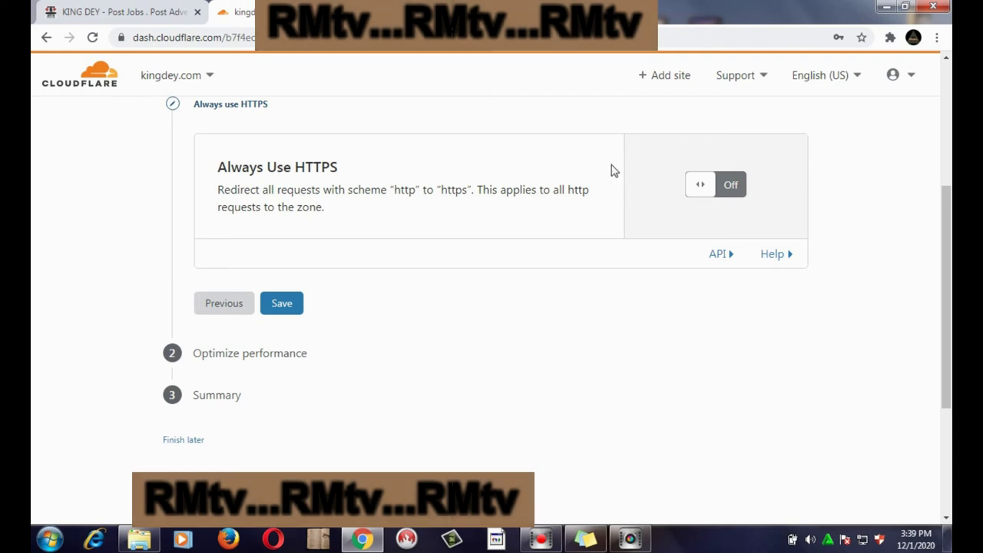
pyautogui.click(700, 189)
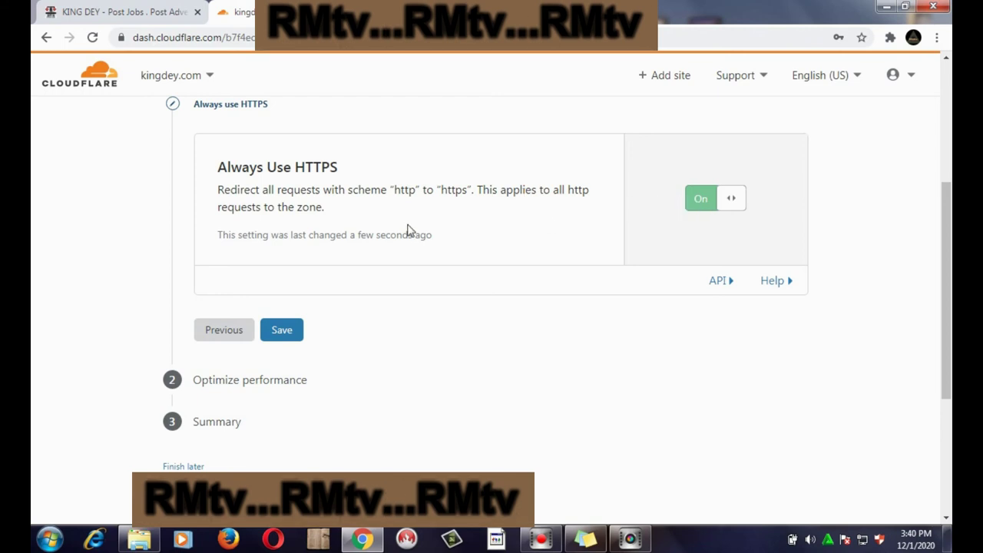
pyautogui.click(281, 332)
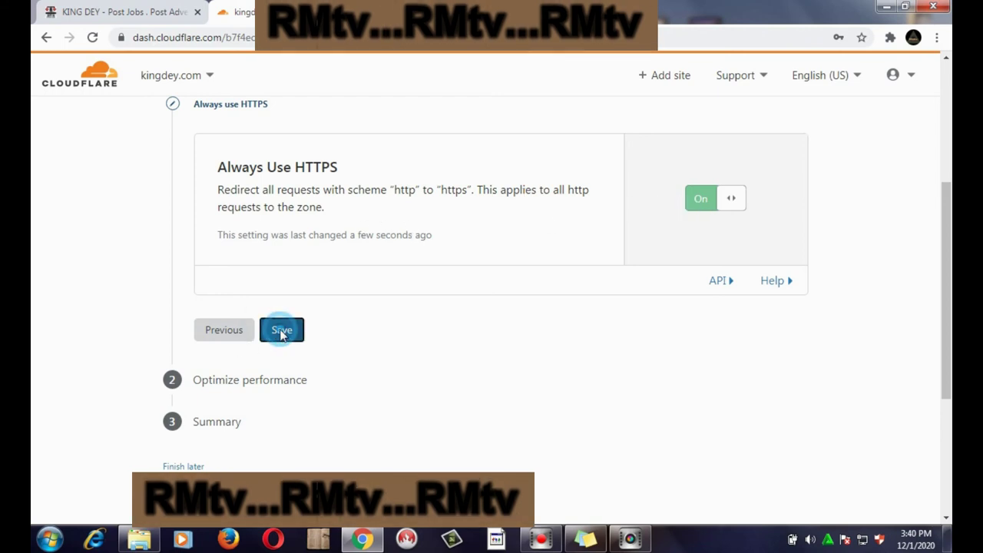